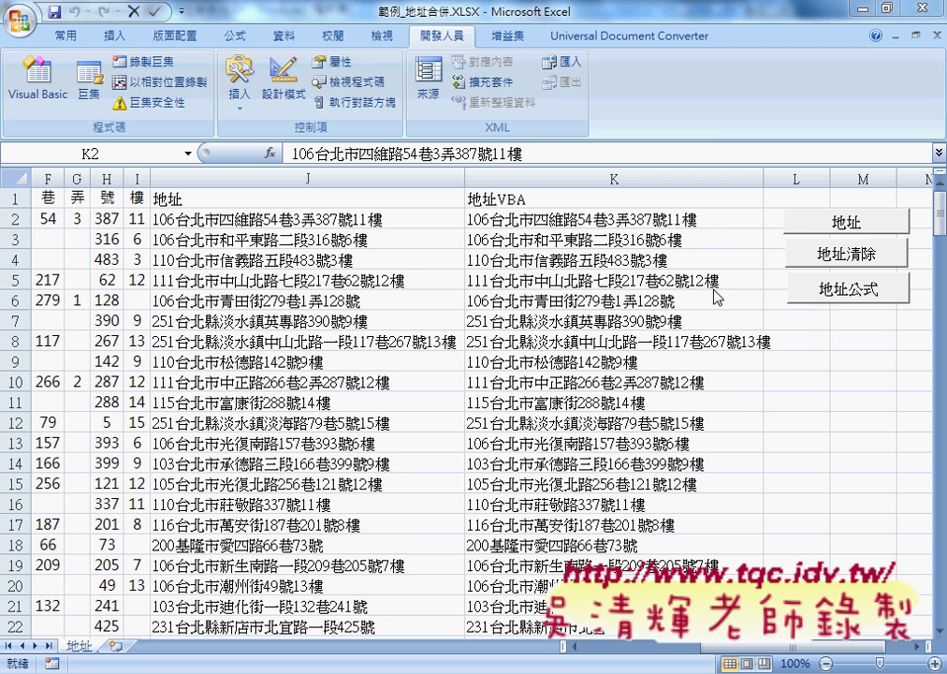
Clear and refill column K with the 地址清除 and 地址公式 sheet buttons, then check 地址清除's assigned macro.
left_click(840, 265)
left_click(834, 297)
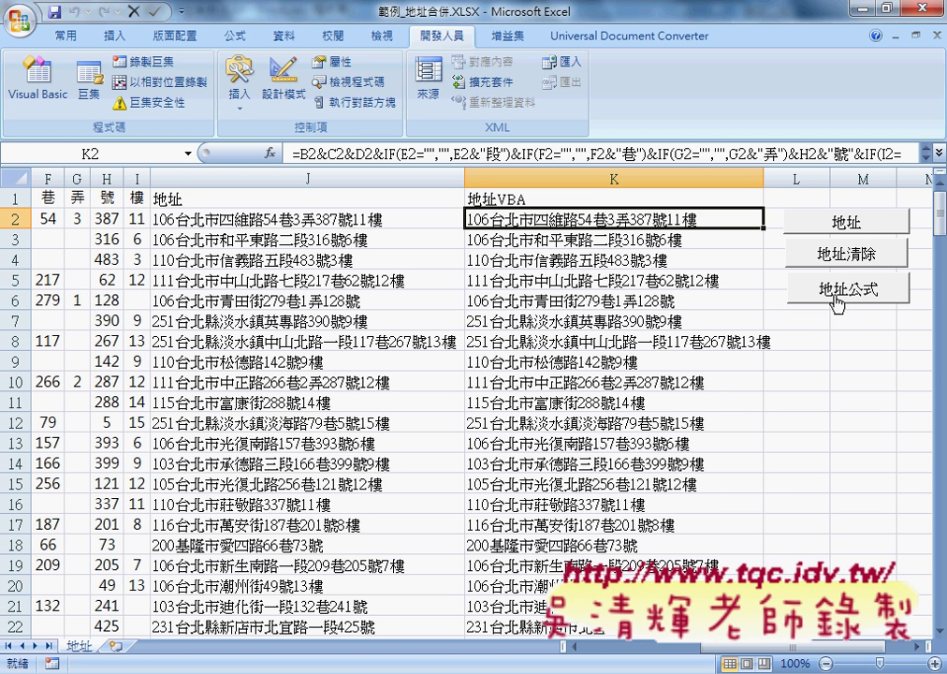
right_click(828, 261)
left_click(773, 412)
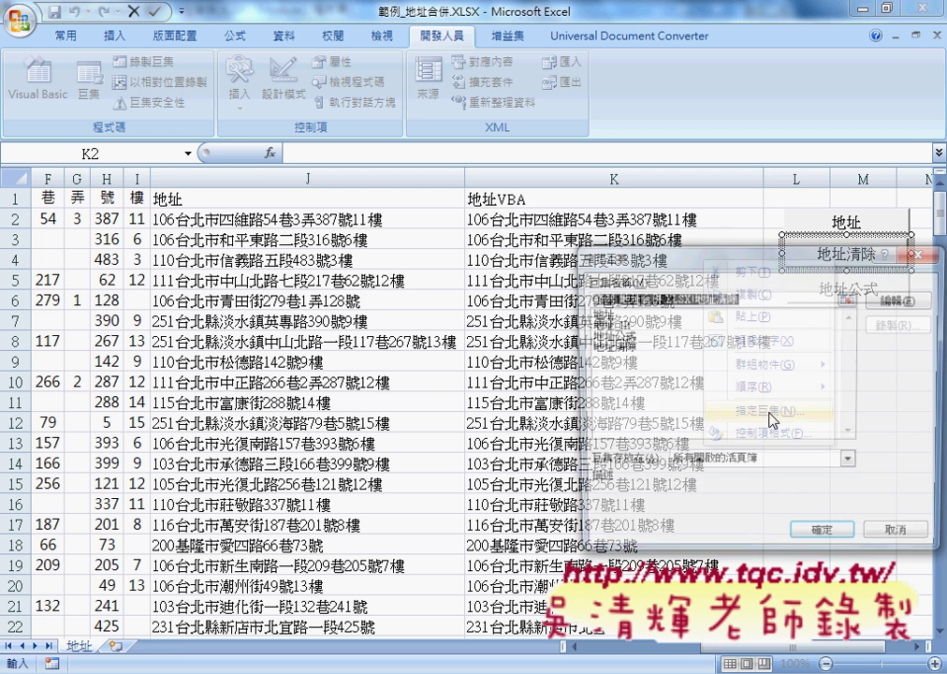
View the 地址清除 macro's code, return to the worksheet and reopen the button's options.
left_click_drag(668, 261, 446, 220)
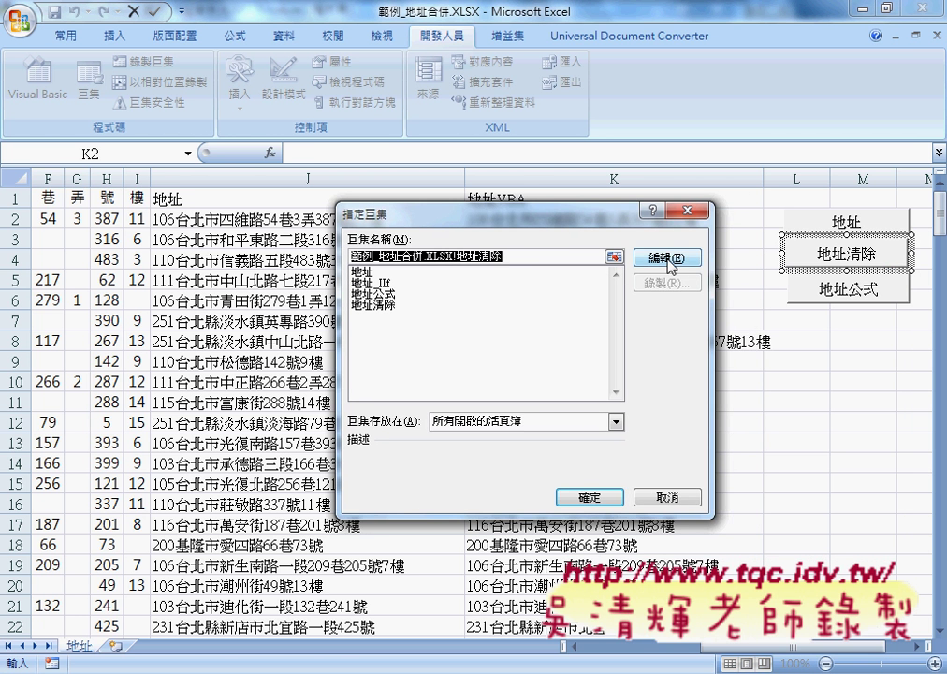
left_click(646, 256)
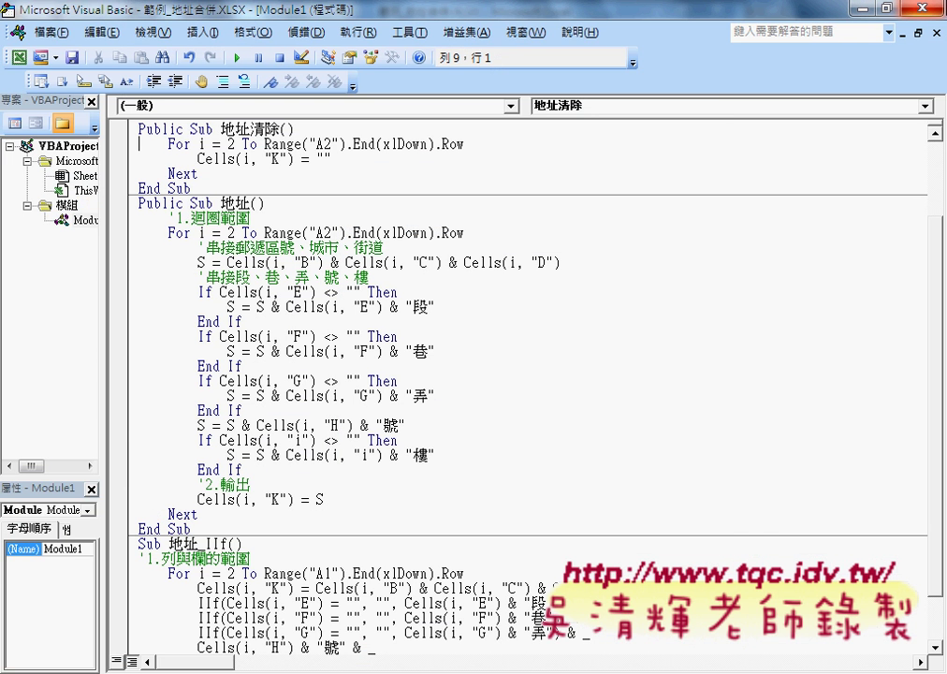
key("alt+F11")
left_click(827, 384)
right_click(828, 251)
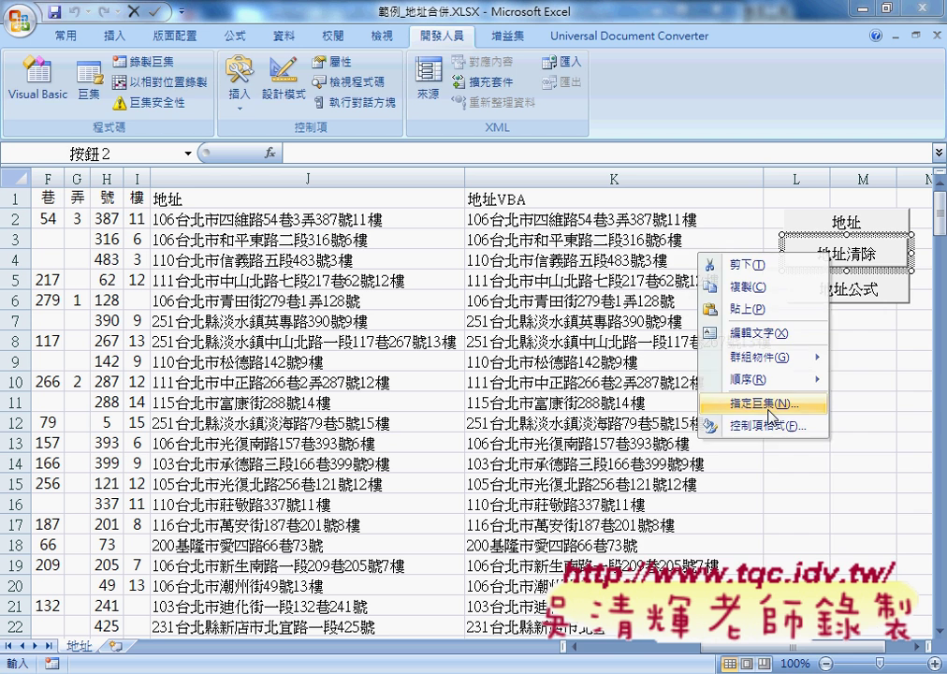
Show the Assign Macro window for the 地址清除 button, centred on screen.
left_click(769, 404)
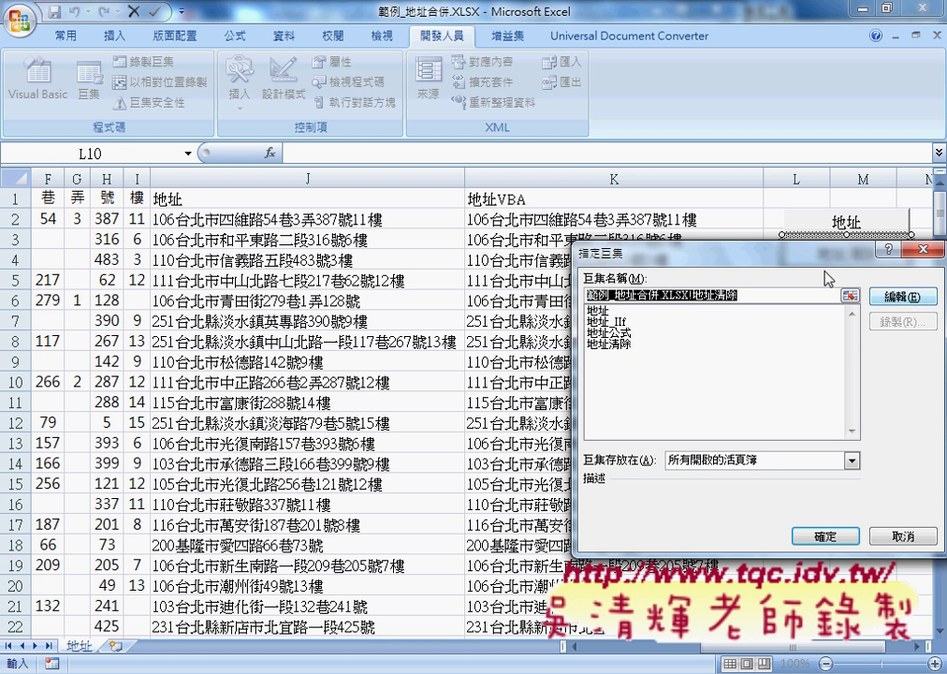
left_click_drag(613, 252, 398, 246)
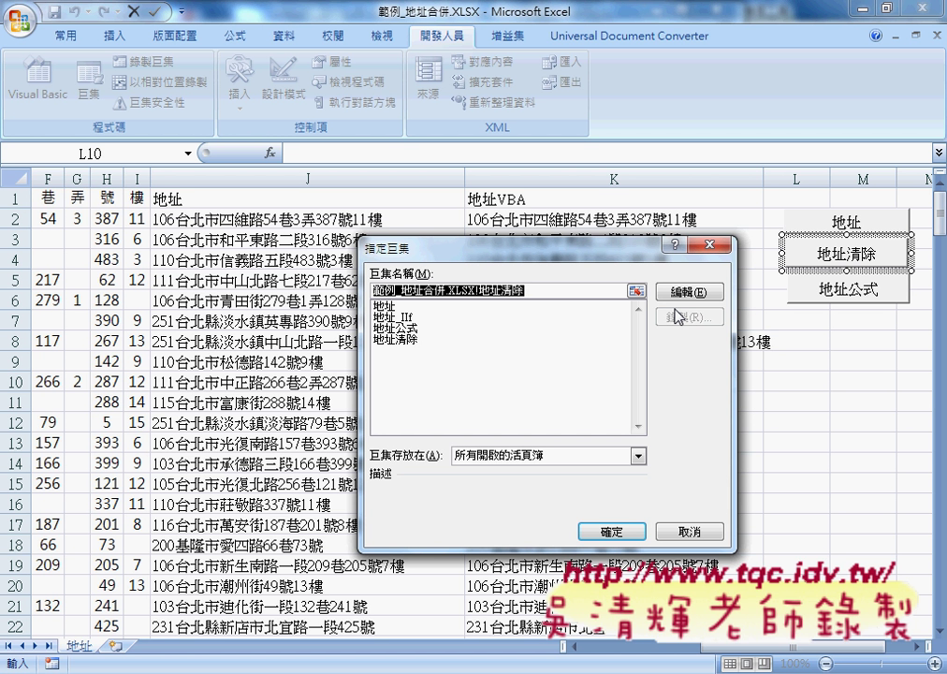
left_click(709, 245)
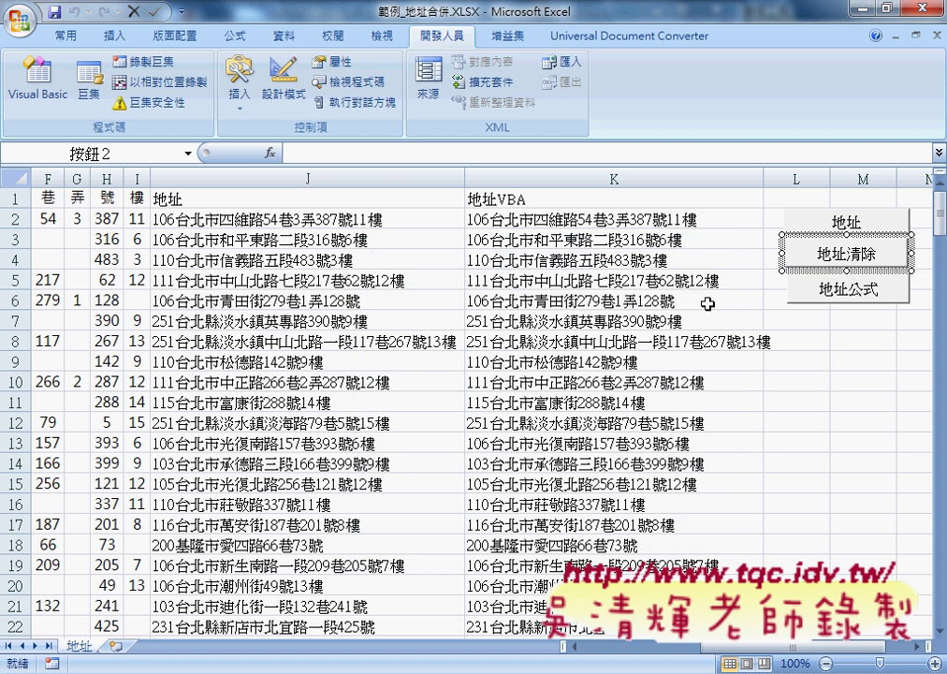
key("Escape")
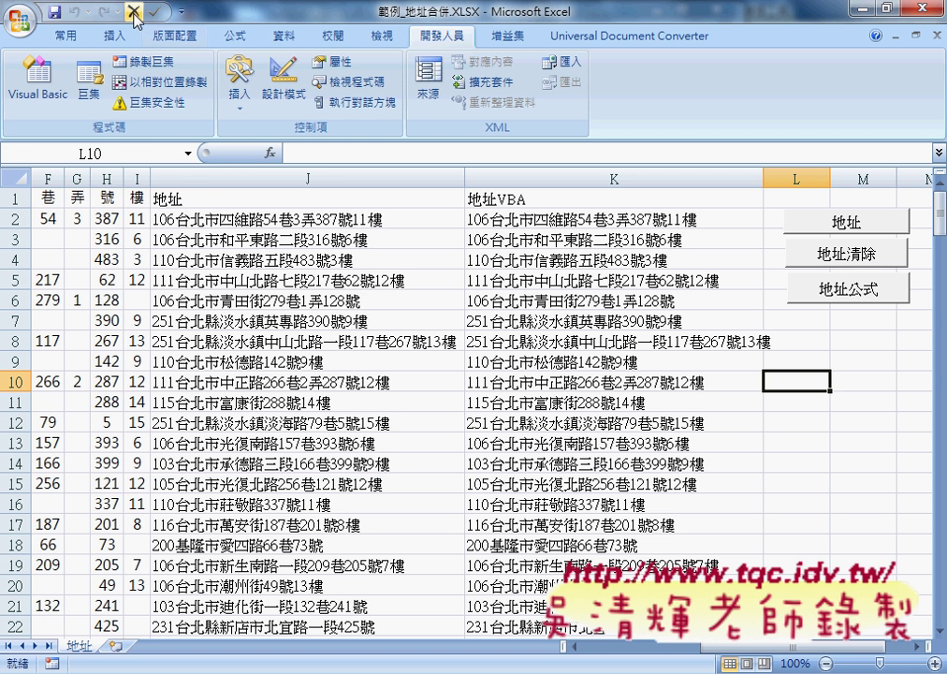
left_click(182, 11)
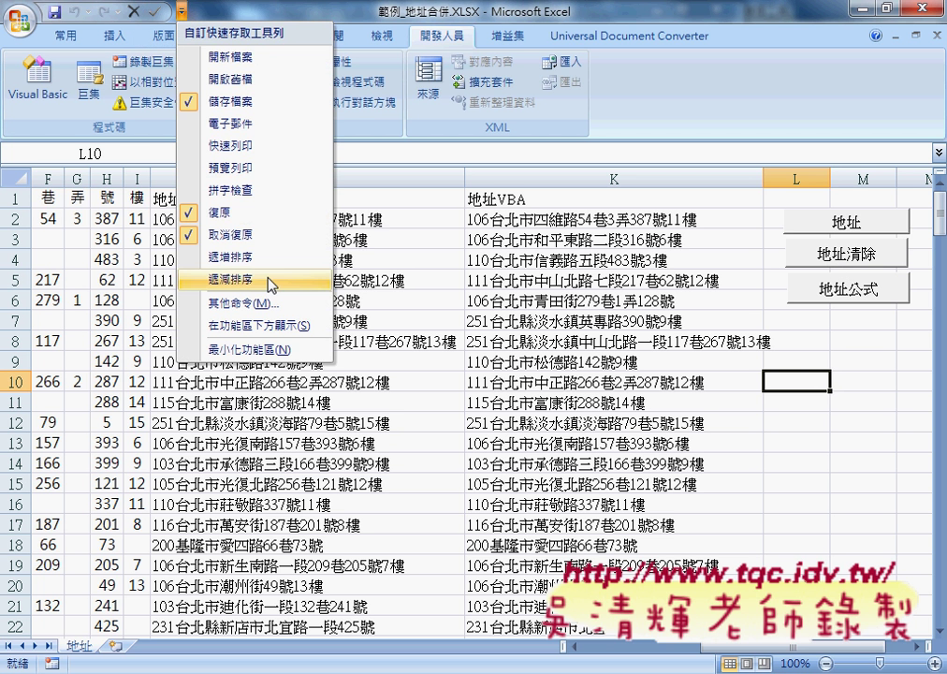
left_click(273, 306)
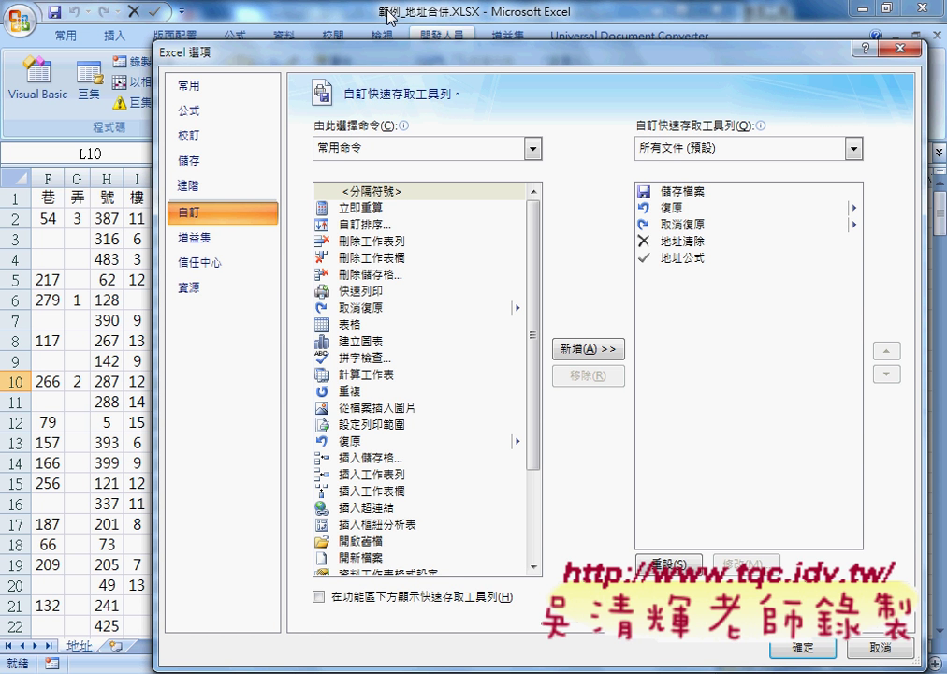
left_click(900, 48)
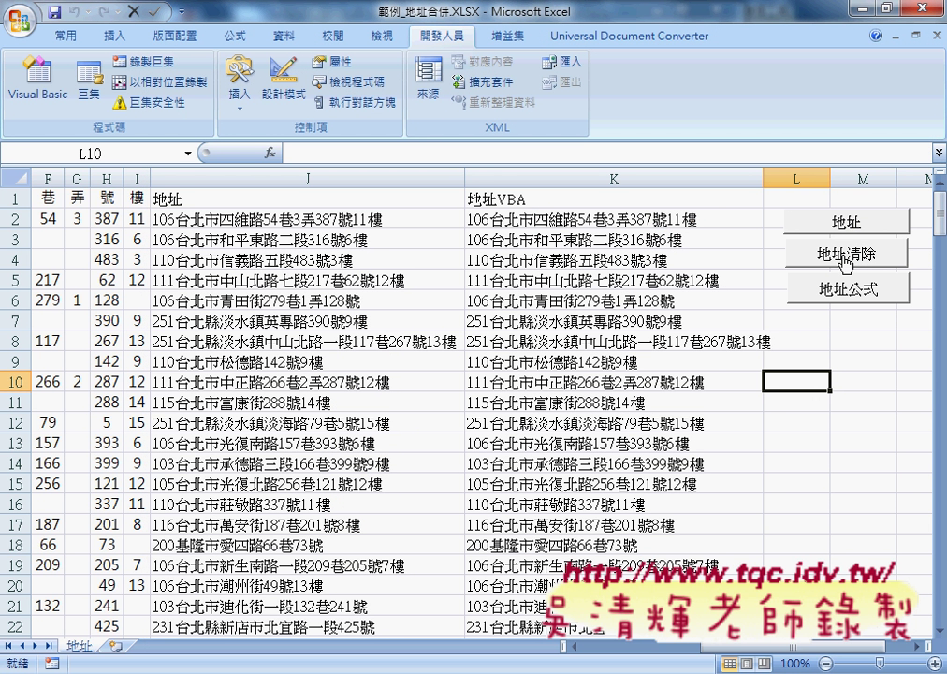
Clear and refill column K twice using the X and check-mark toolbar buttons, then show the toolbar choices.
left_click(133, 13)
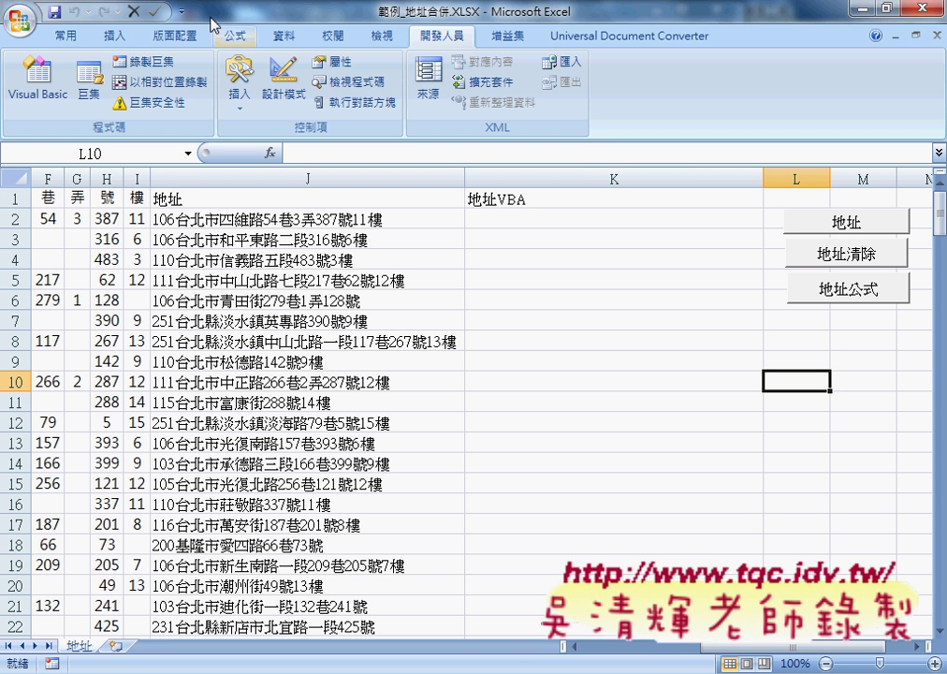
left_click(156, 13)
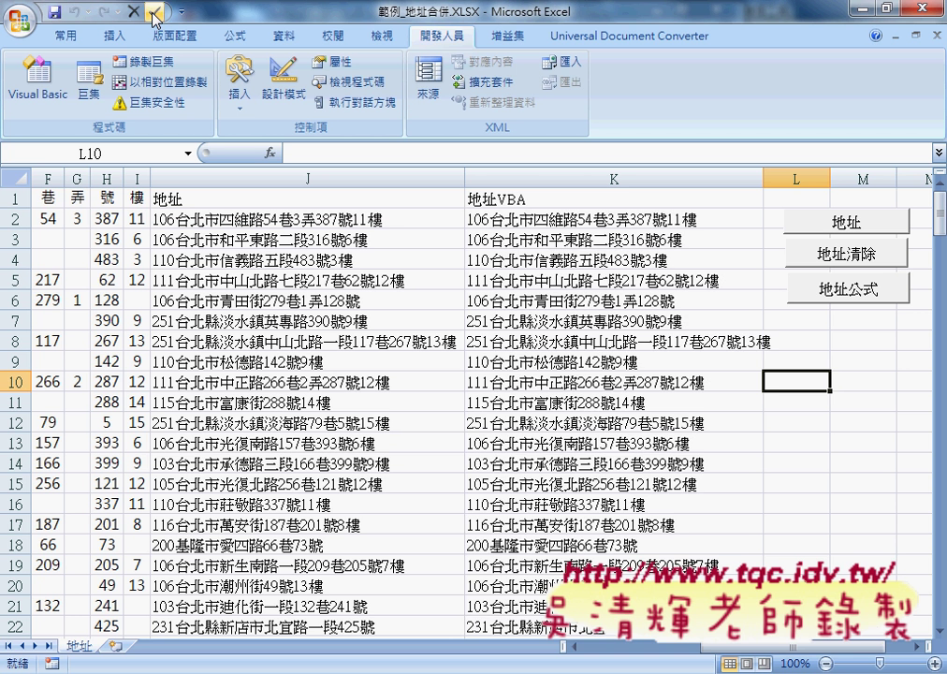
left_click(133, 13)
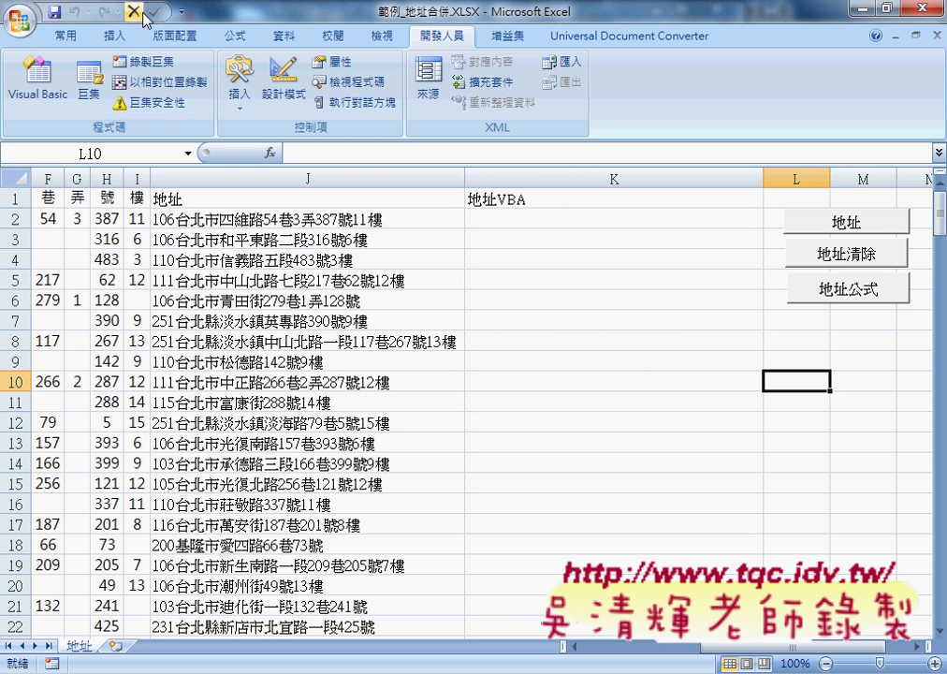
left_click(155, 13)
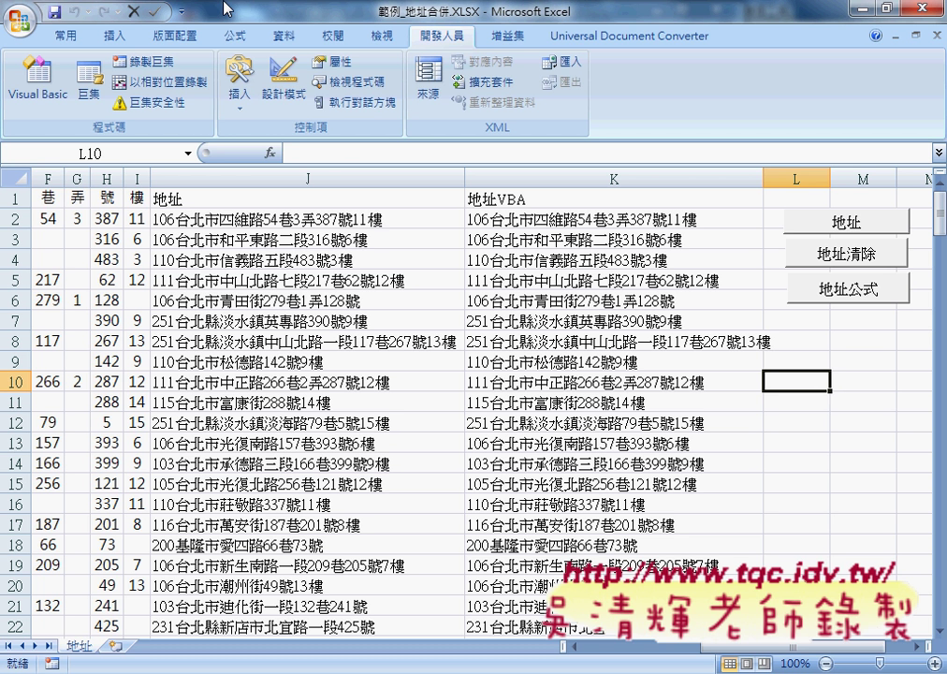
left_click(180, 11)
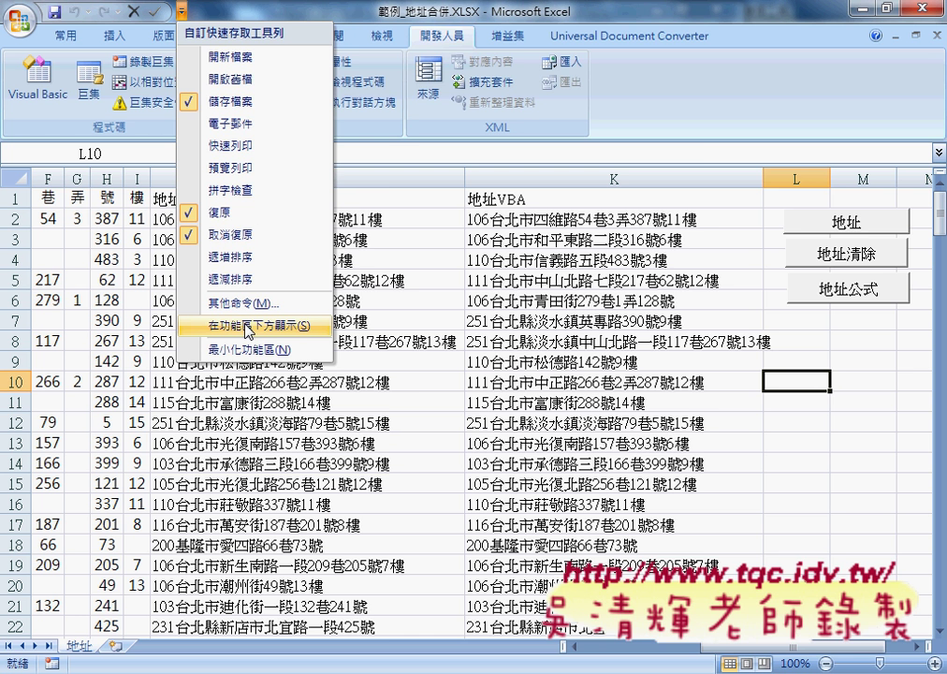
Open the quick-access settings via 其他命令, look at the 由此選擇命令 categories, then close the window.
left_click(244, 304)
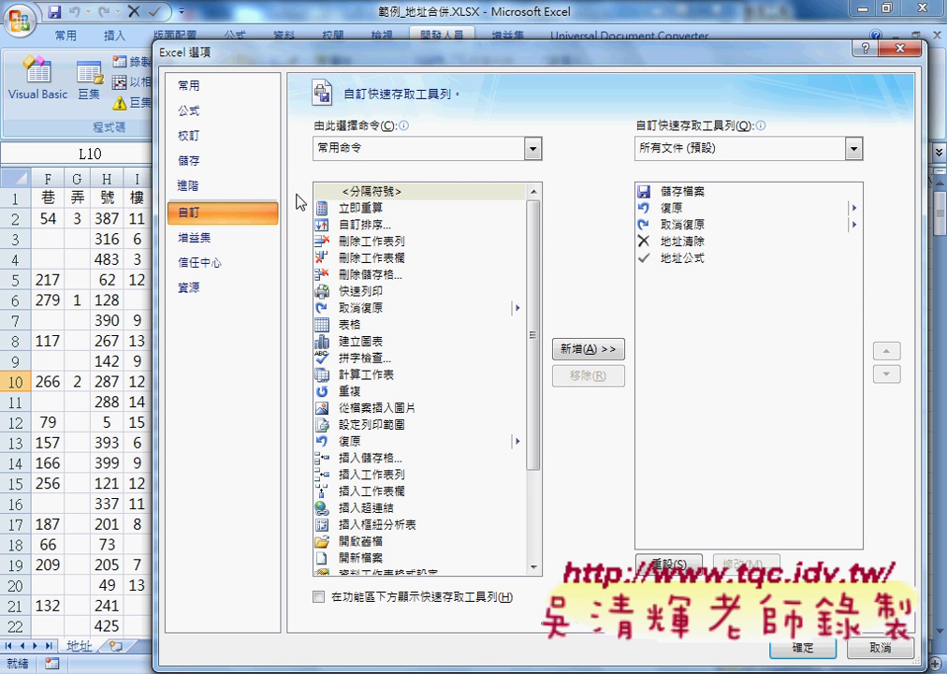
left_click(405, 150)
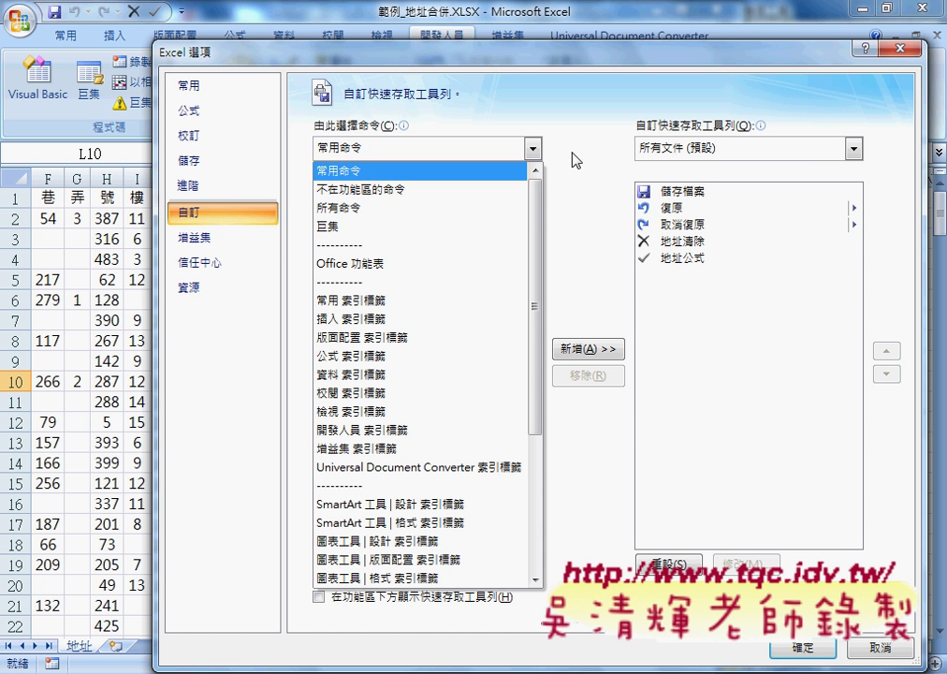
left_click(898, 47)
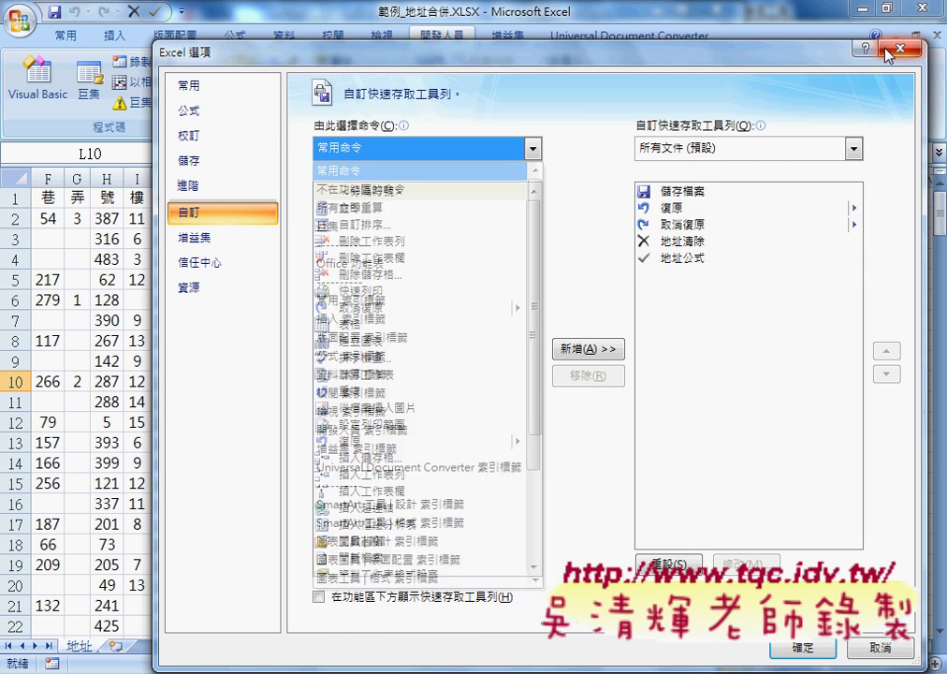
left_click(898, 48)
Reopen the quick-access settings, glance at the 常用 page, return to 自訂 and move the window lower.
left_click(182, 12)
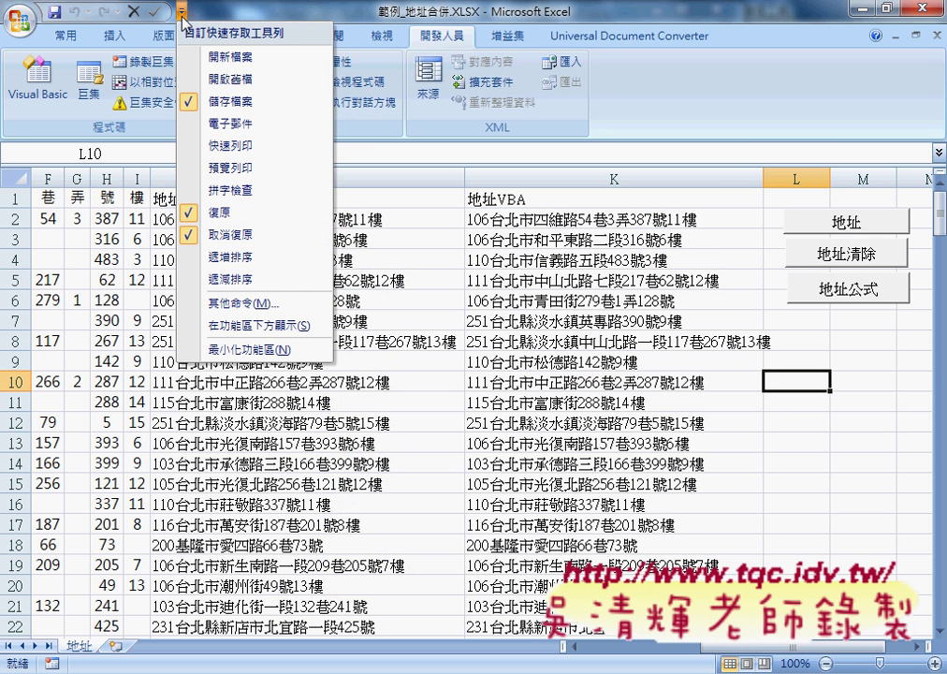
left_click(239, 307)
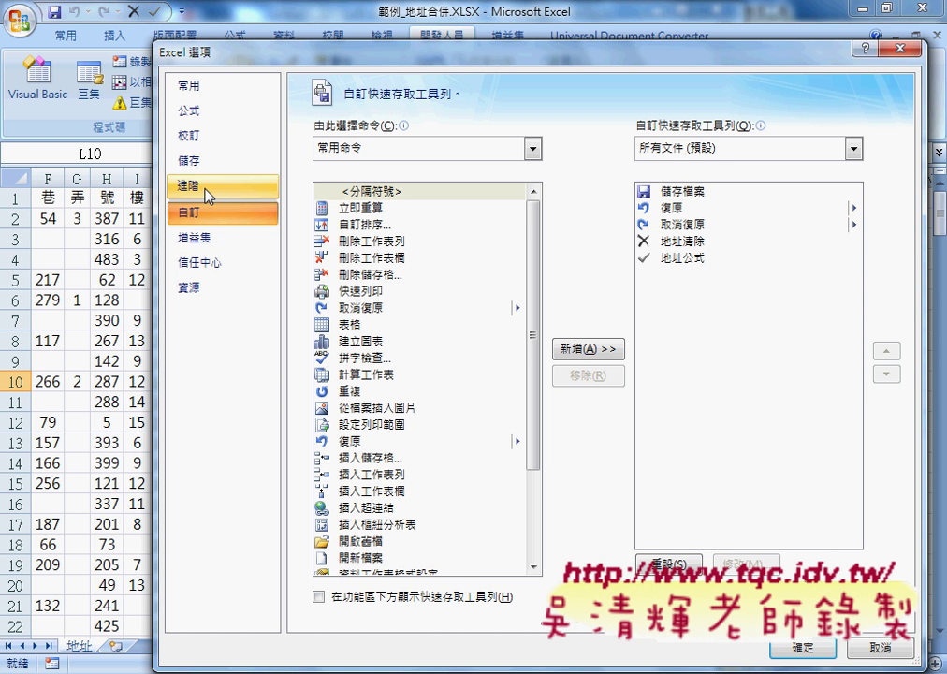
left_click(207, 98)
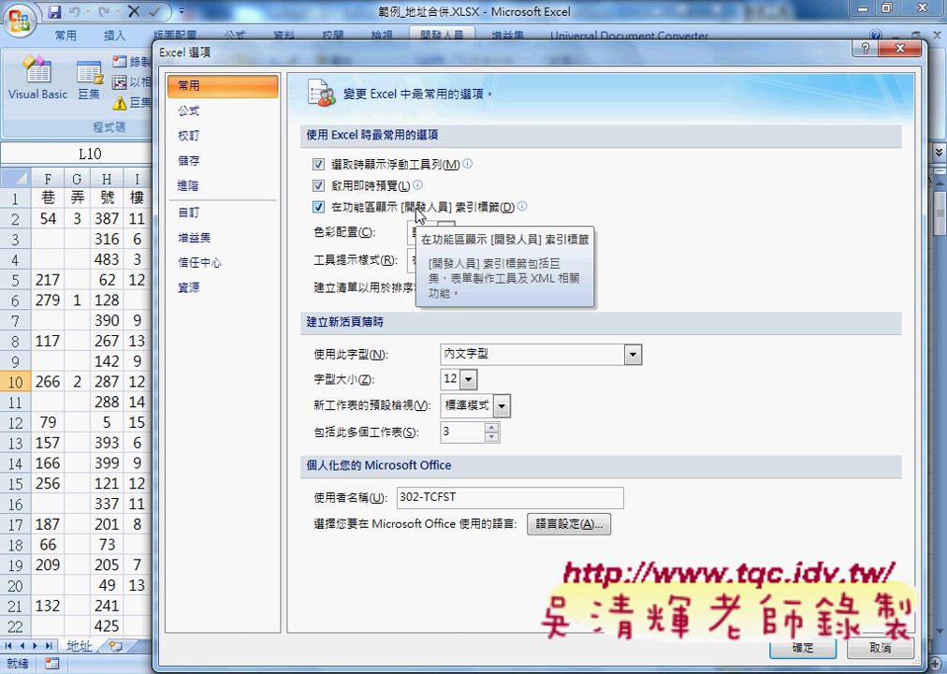
left_click(216, 217)
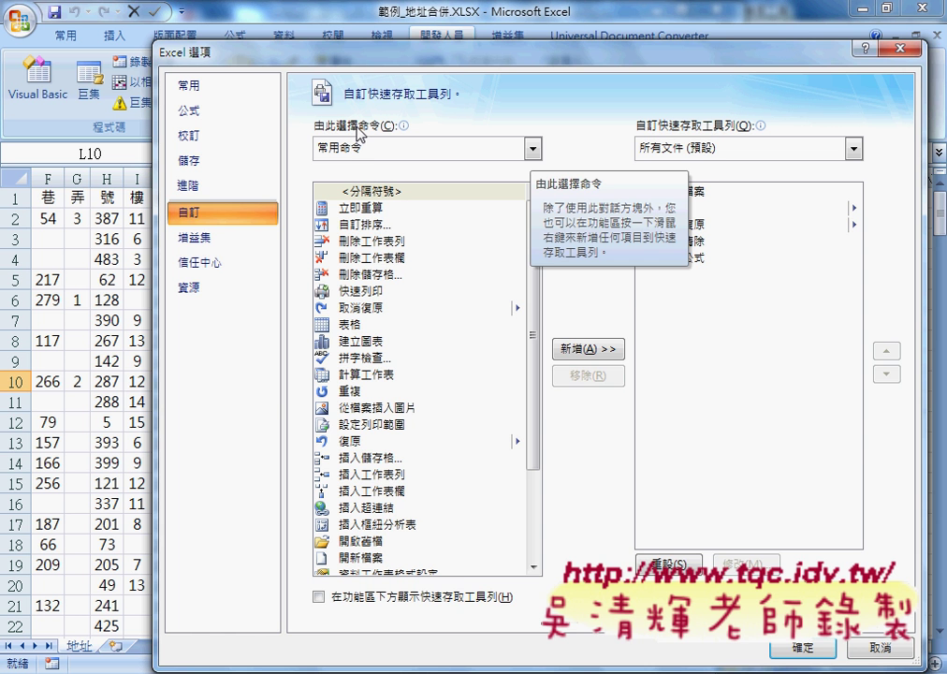
left_click_drag(268, 49, 269, 91)
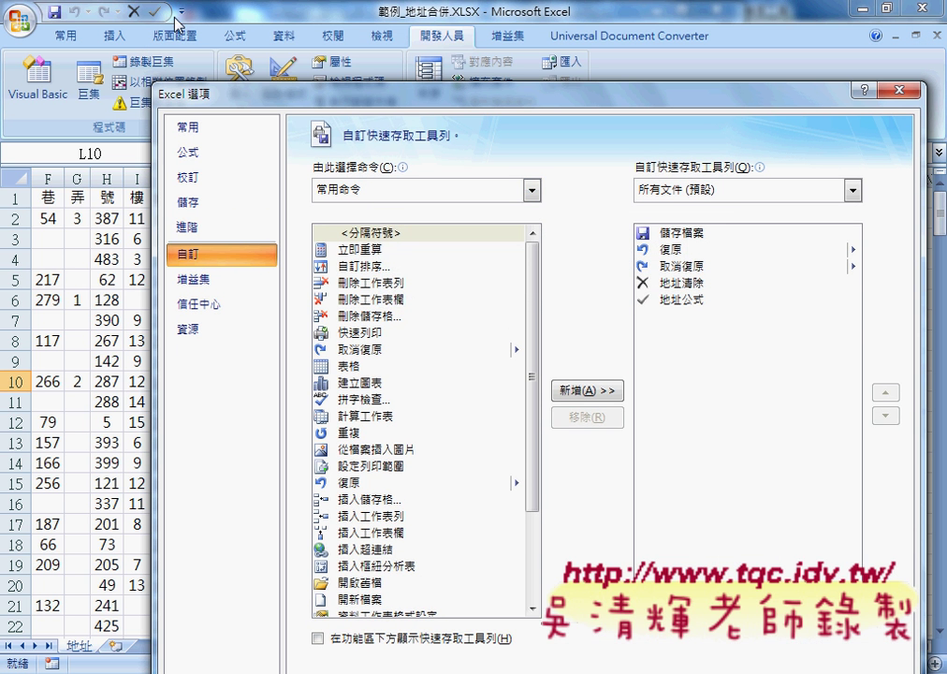
Set 'Choose commands from' to 巨集, listing the 地址, 地址_IIf, 地址公式 and 地址清除 macros.
left_click(504, 192)
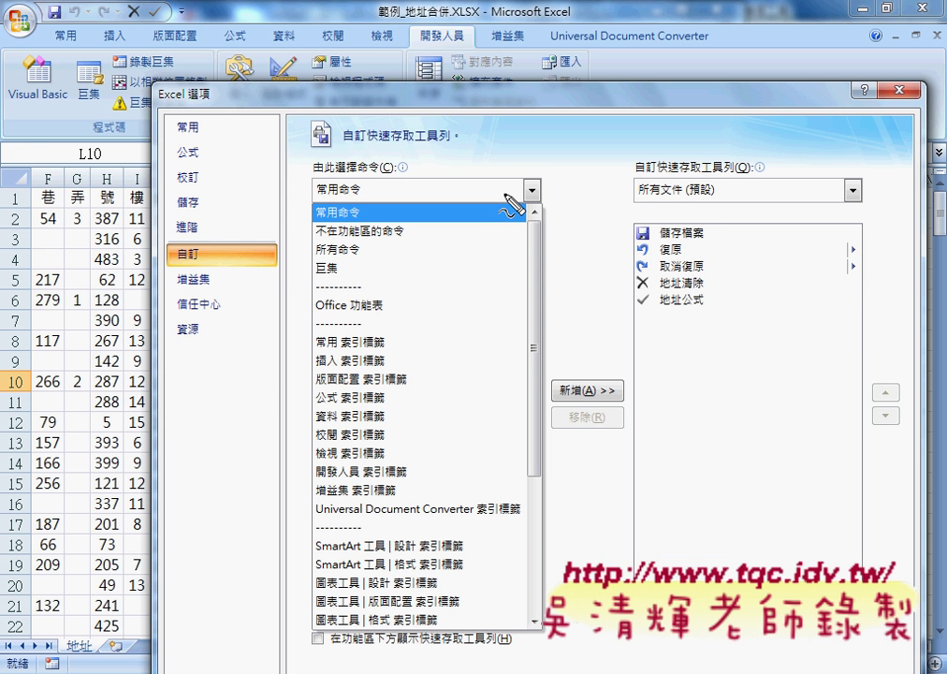
left_click_drag(337, 279, 338, 296)
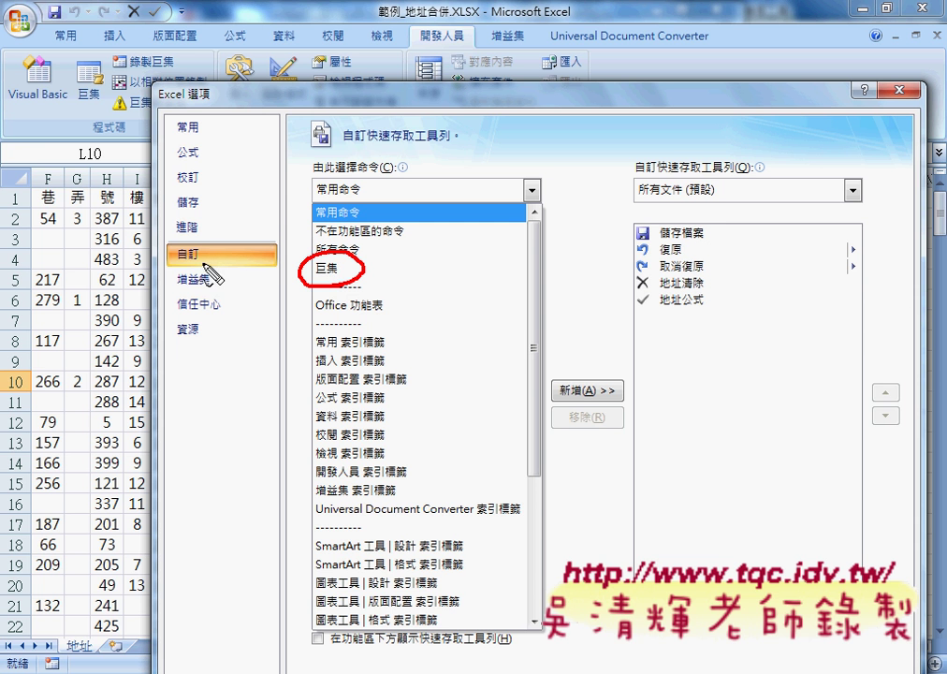
left_click_drag(176, 266, 290, 278)
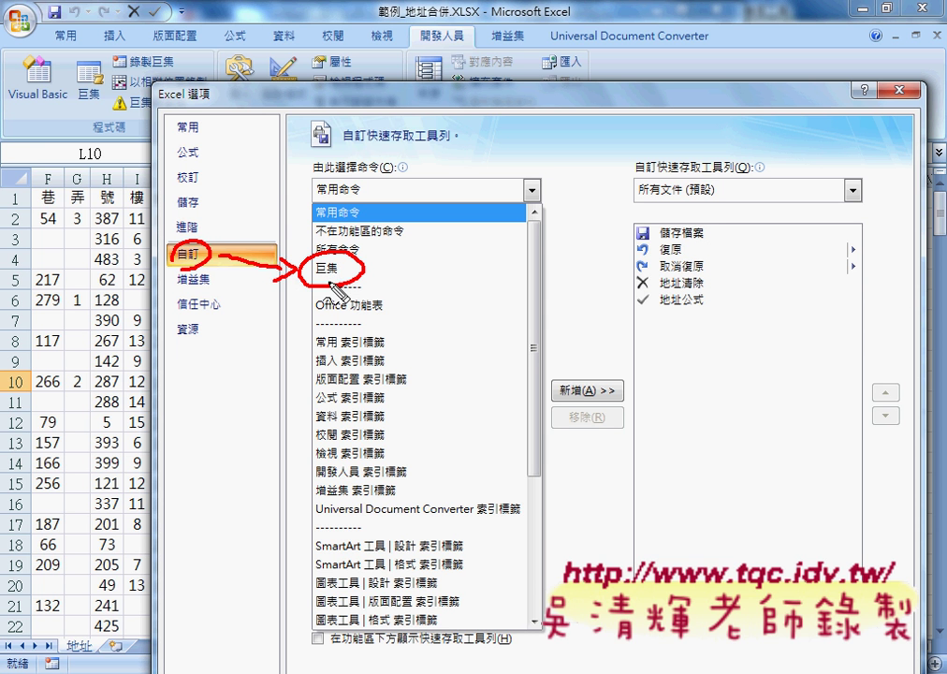
key("Escape")
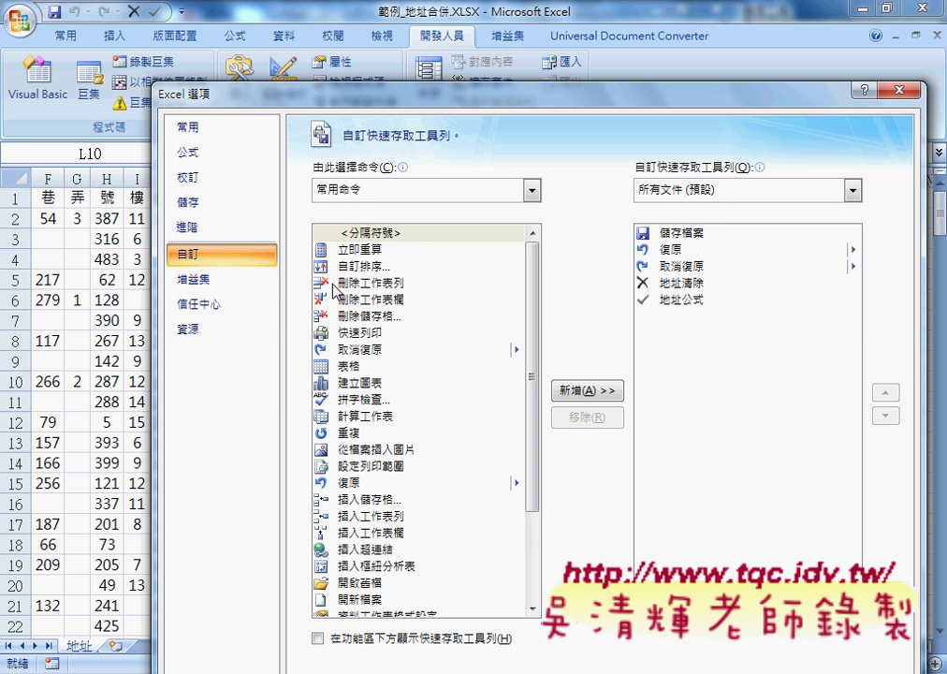
left_click(355, 189)
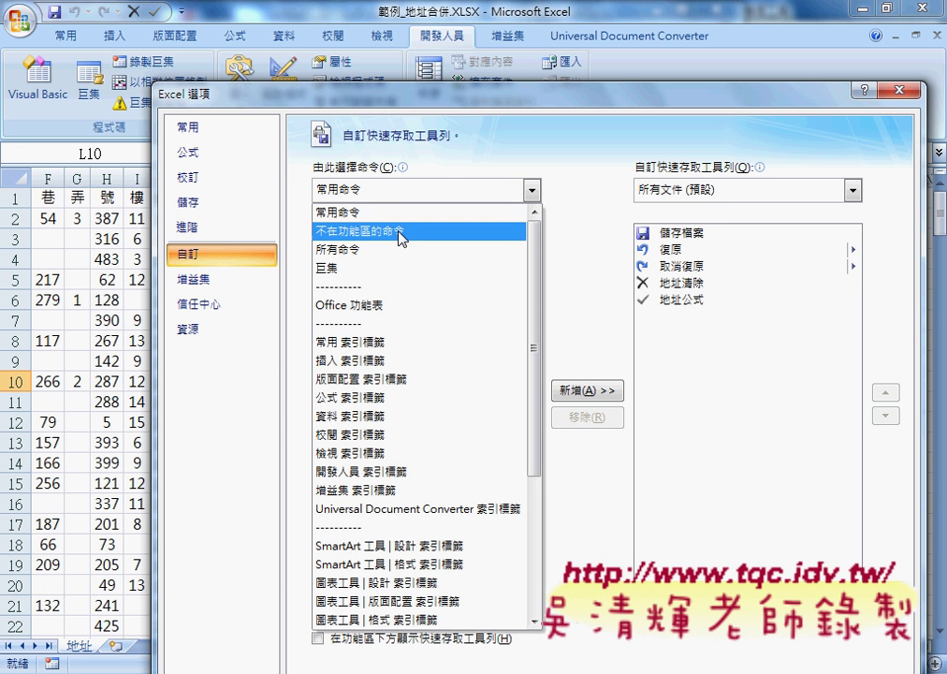
left_click(398, 272)
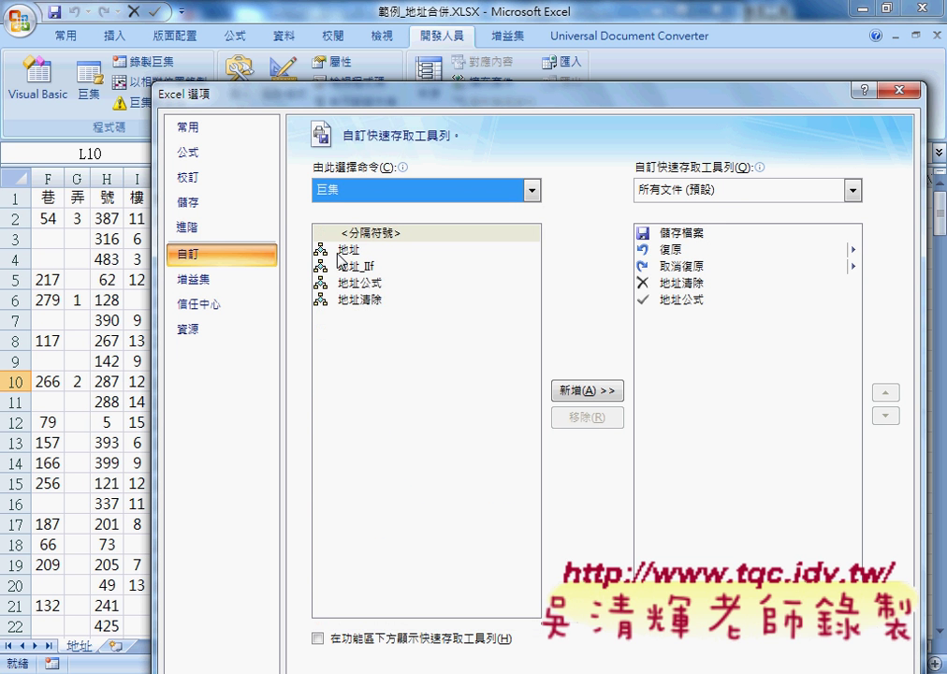
Remove 地址清除 and 地址公式 from the quick access toolbar list.
left_click(365, 253)
left_click(374, 300)
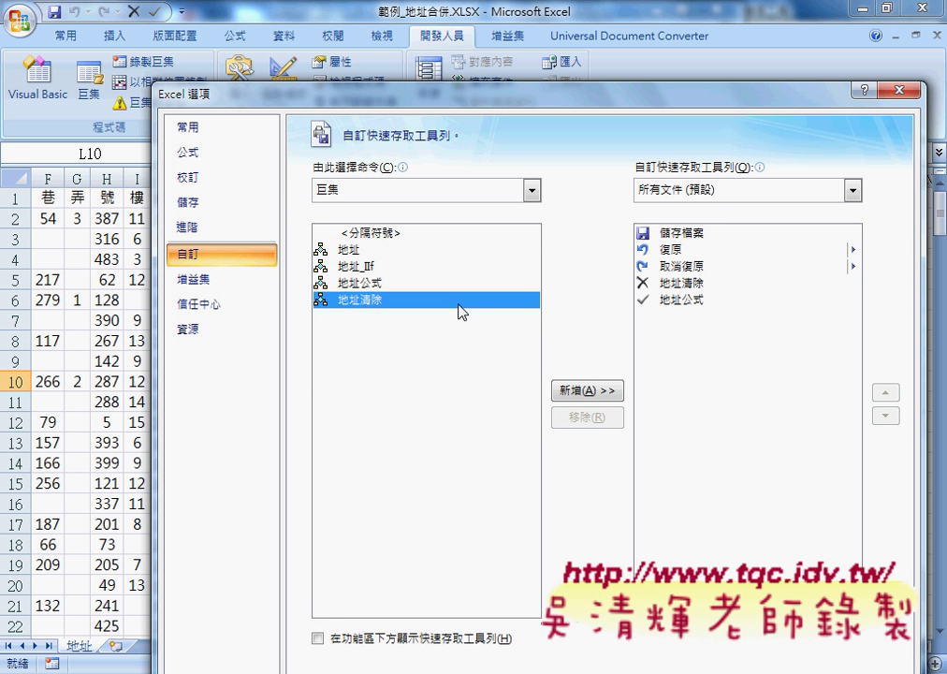
left_click(704, 284)
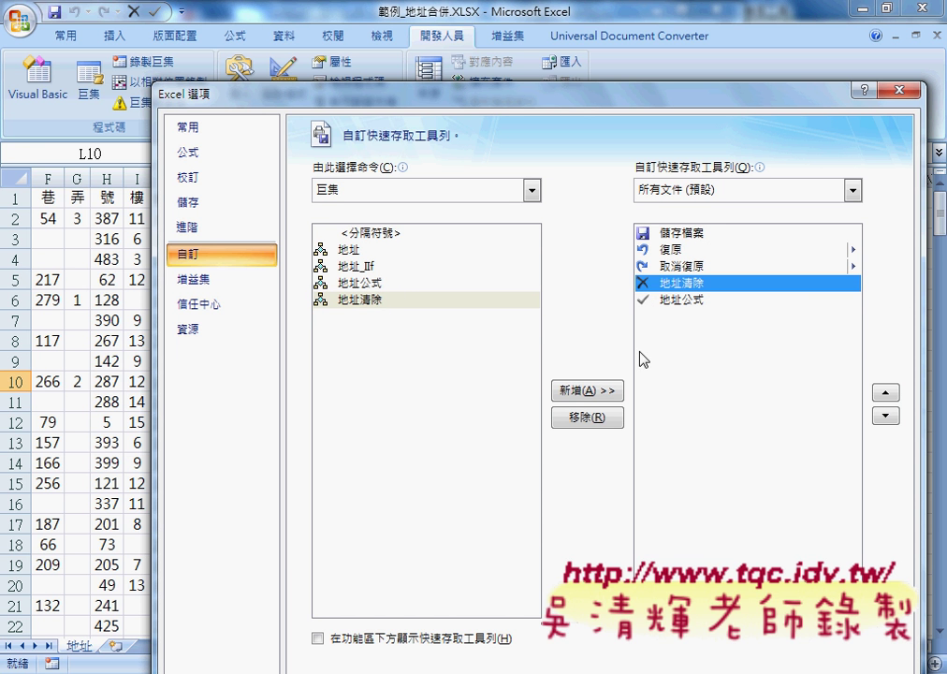
left_click(598, 430)
left_click(602, 429)
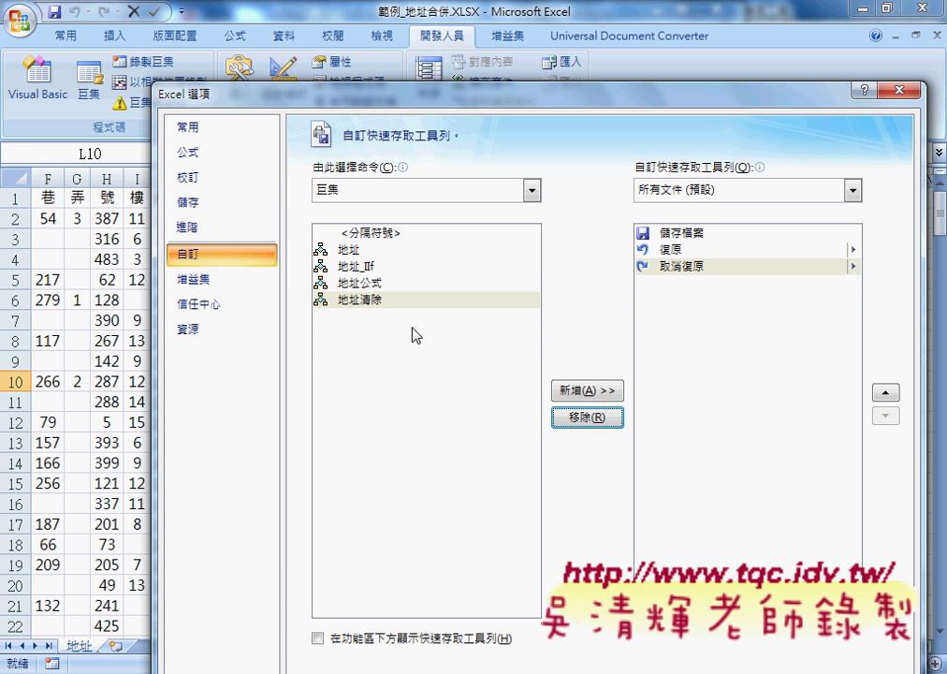
Add the 地址清除 and 地址公式 macros back to the quick access toolbar.
left_click(378, 300)
left_click(590, 392)
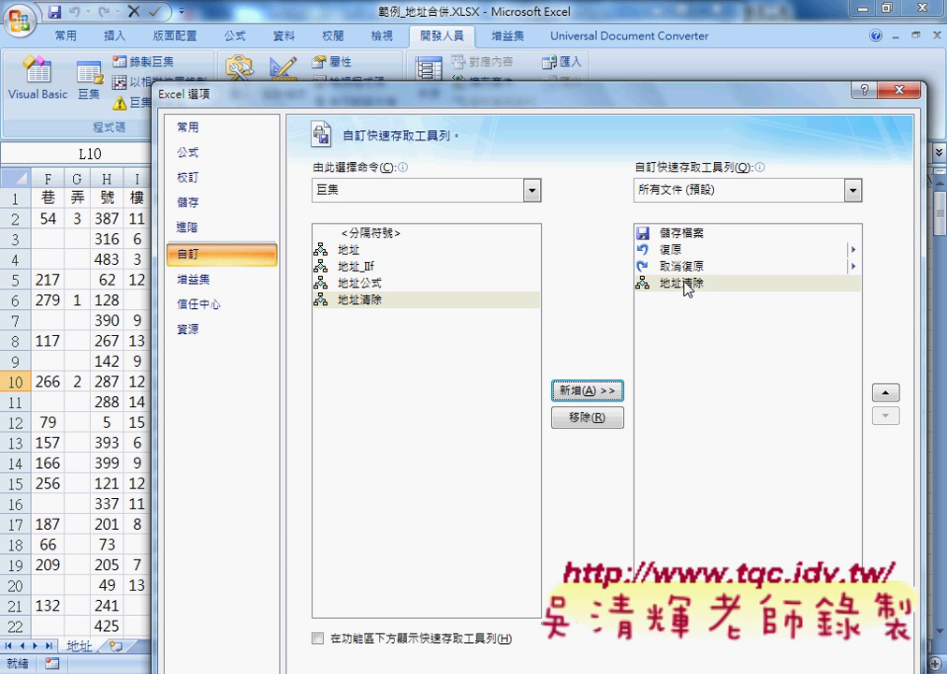
left_click(360, 283)
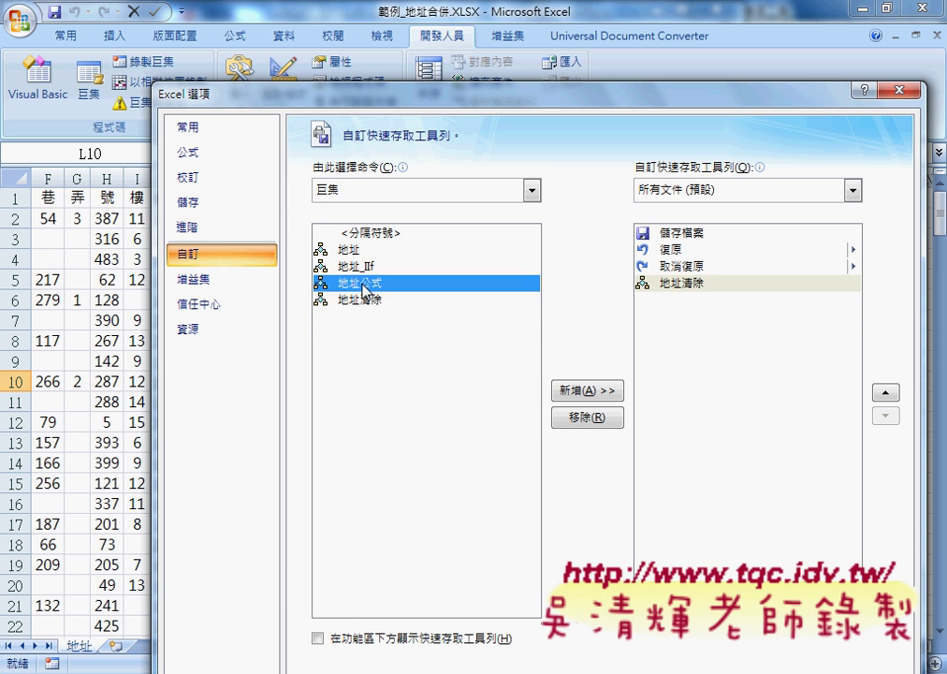
left_click(582, 393)
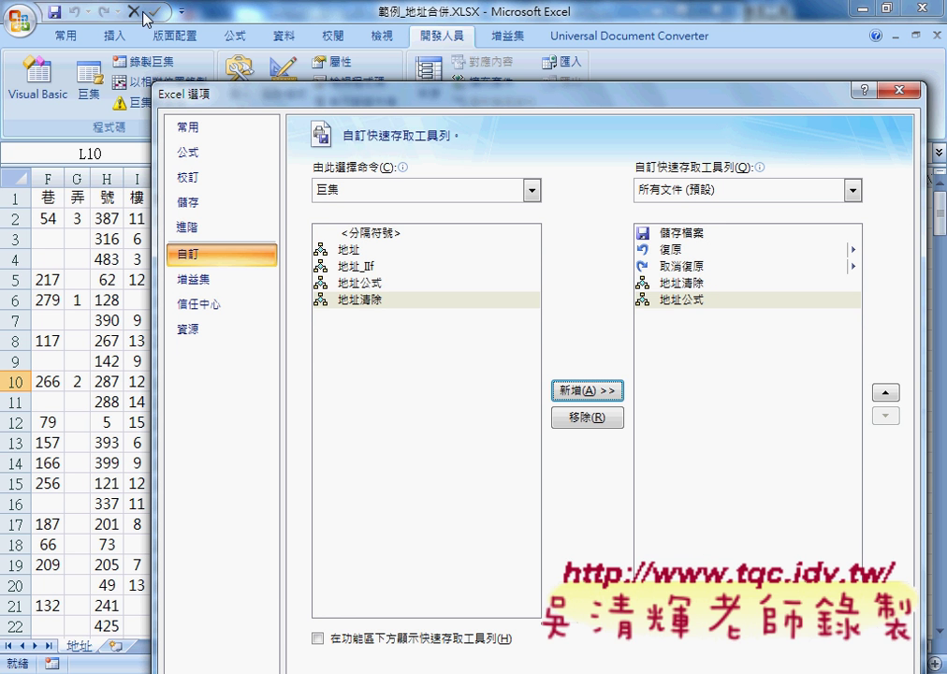
left_click(650, 284)
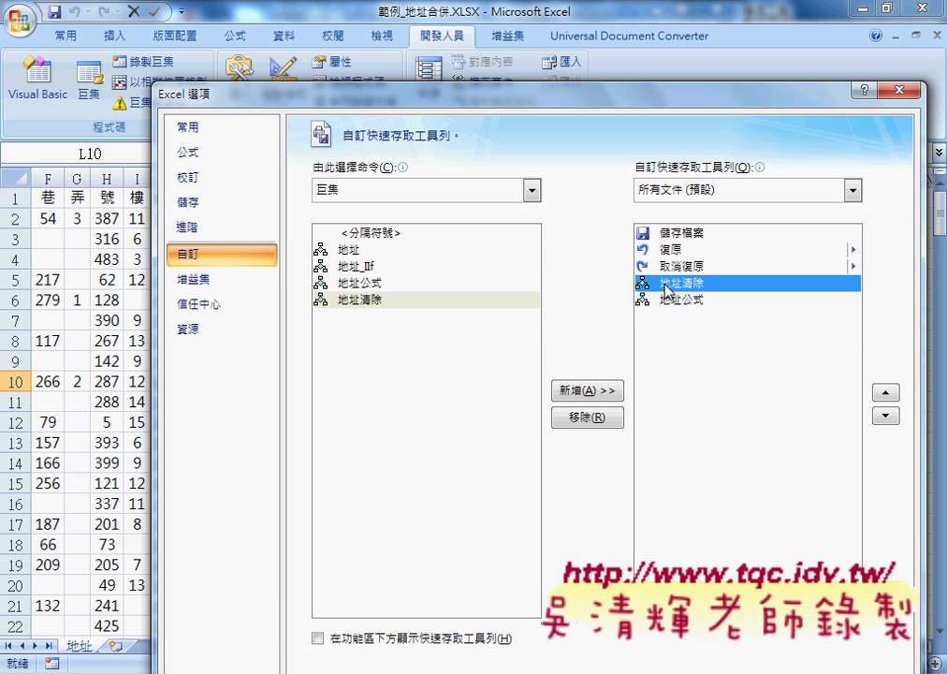
Change the 地址清除 toolbar entry's icon to the X symbol.
left_click(823, 670)
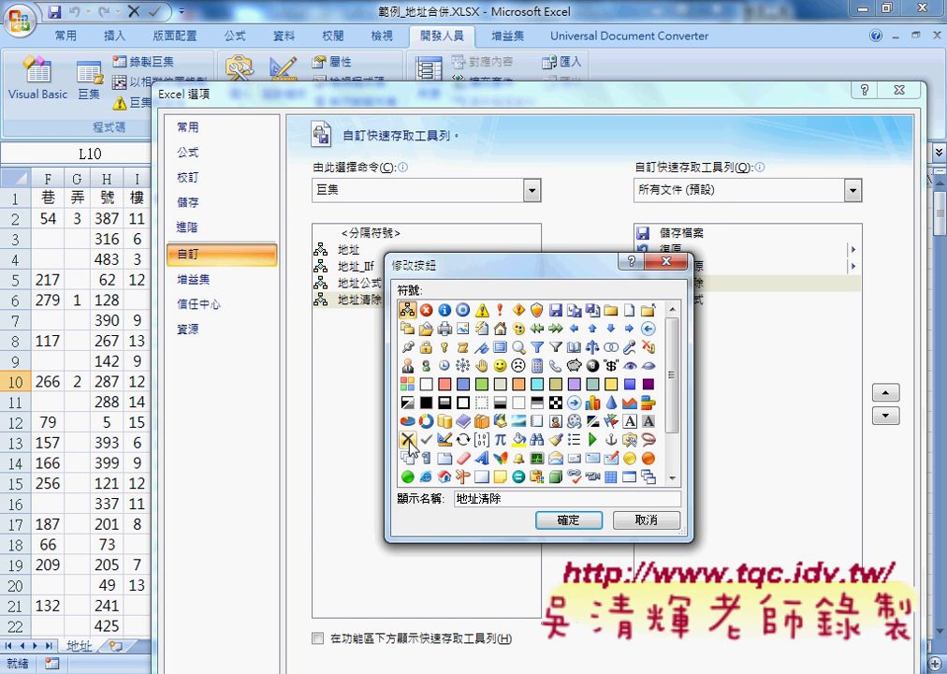
left_click(408, 439)
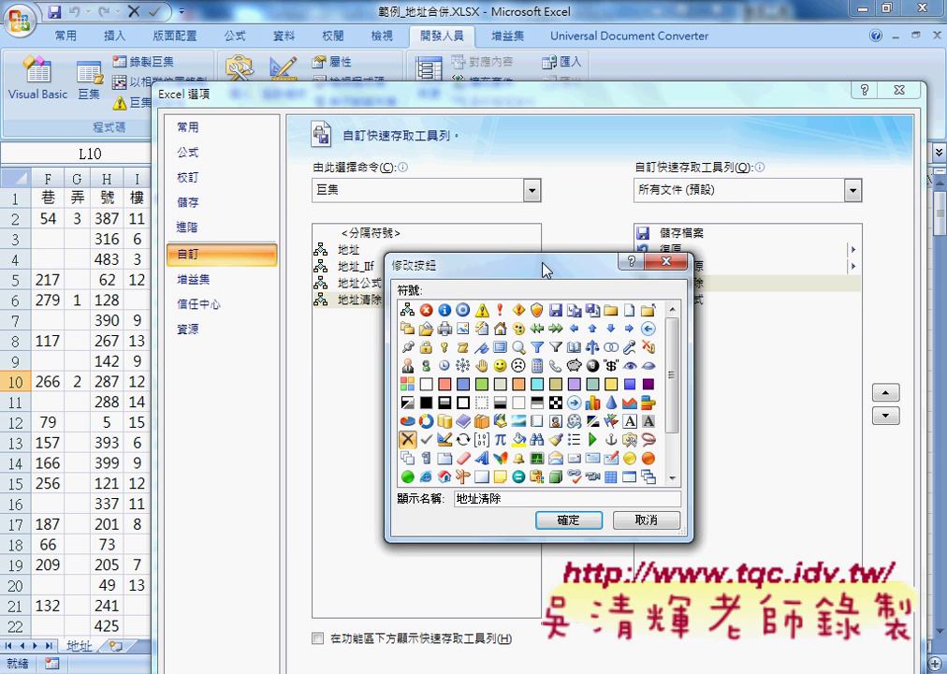
left_click_drag(543, 268, 444, 260)
left_click(477, 515)
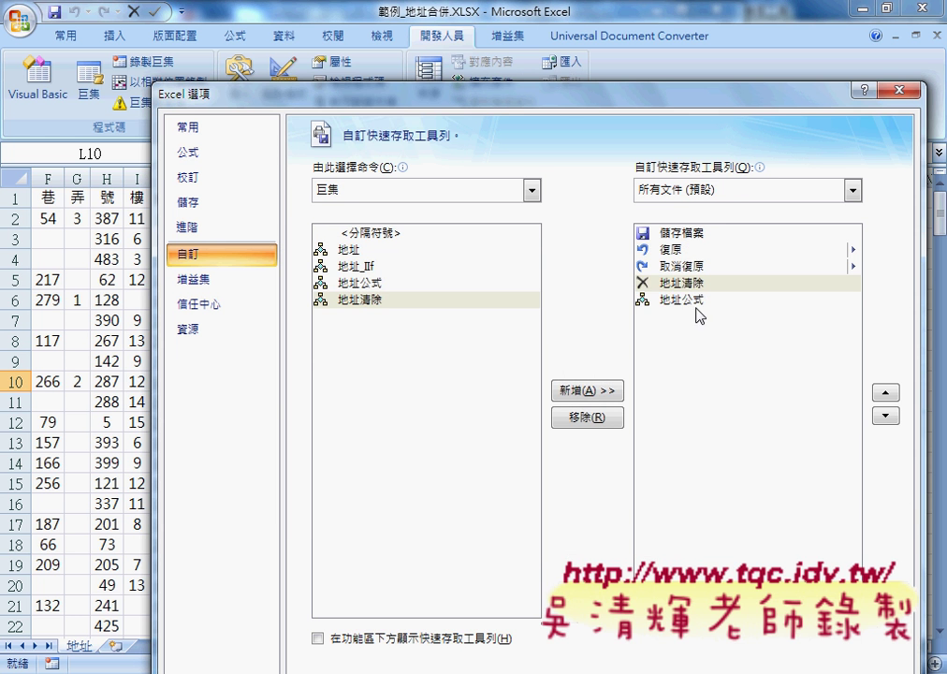
Give 地址公式 the check-mark icon and apply the changes to close Excel Options.
left_click(697, 300)
left_click(804, 639)
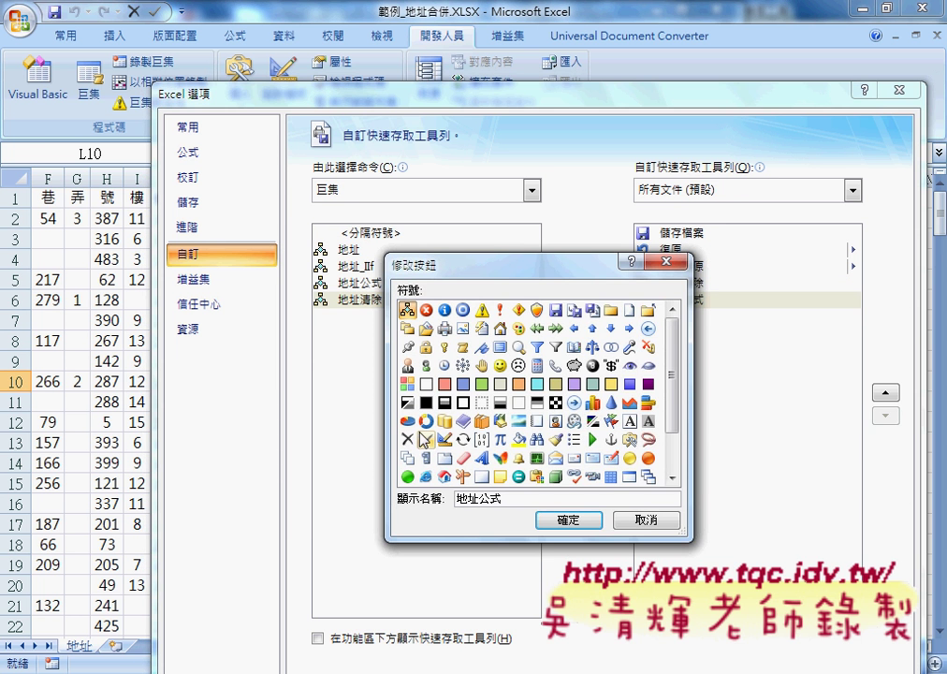
left_click(426, 439)
left_click(568, 520)
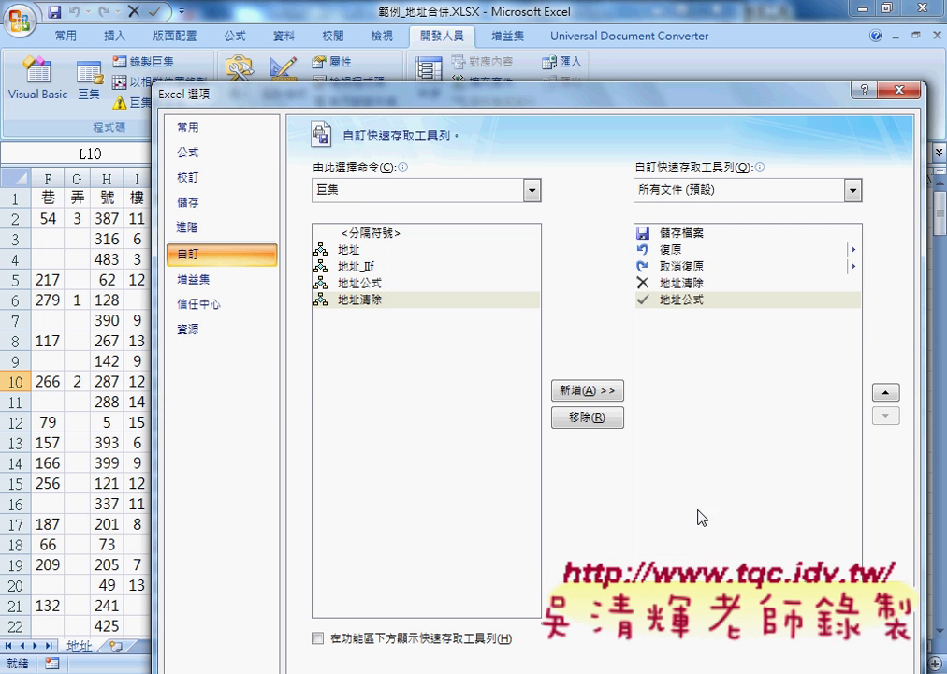
left_click_drag(610, 97, 596, 62)
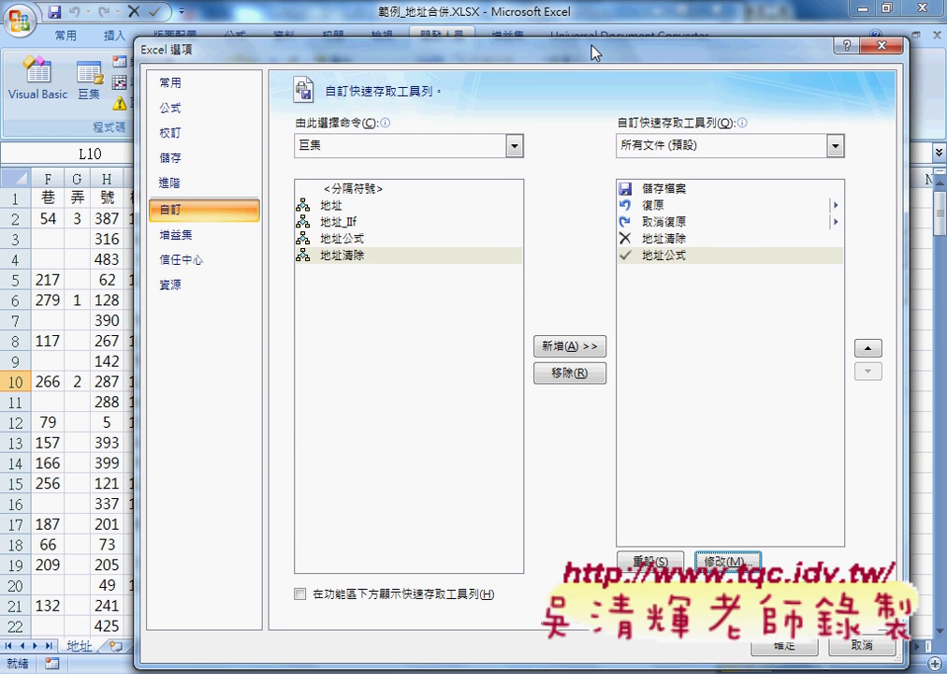
left_click(786, 650)
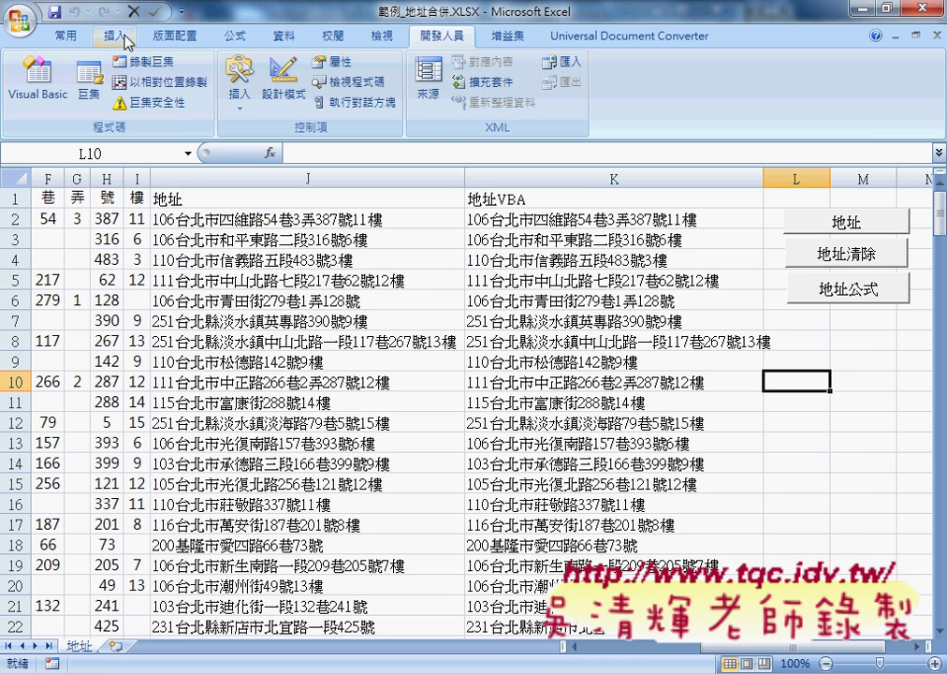
Clear and refill column K from the toolbar, then inspect cell K9's formula with the 插入 tab showing.
left_click(154, 12)
left_click(154, 13)
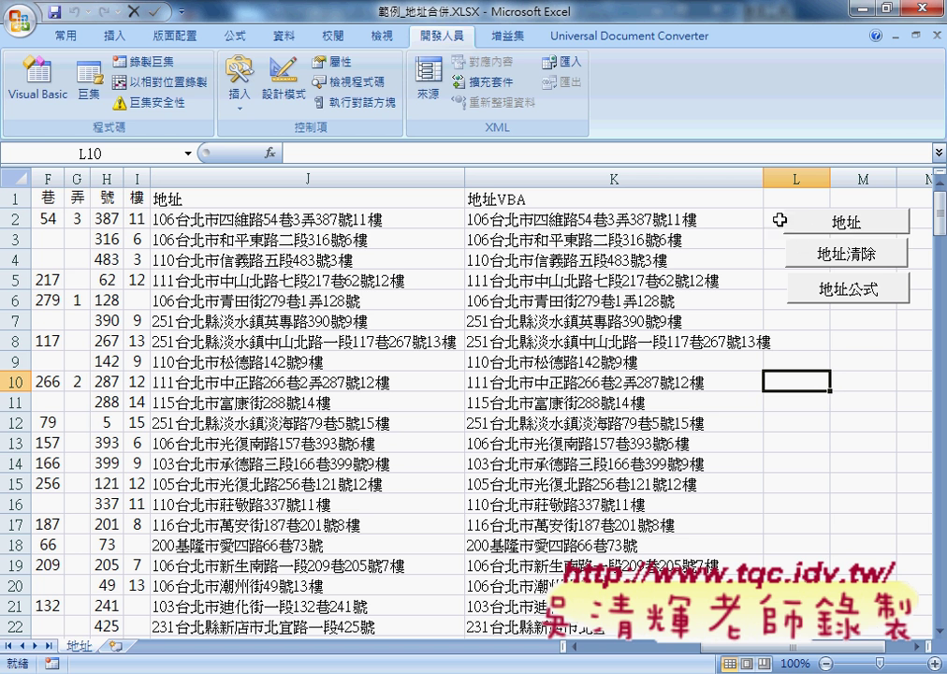
left_click(119, 40)
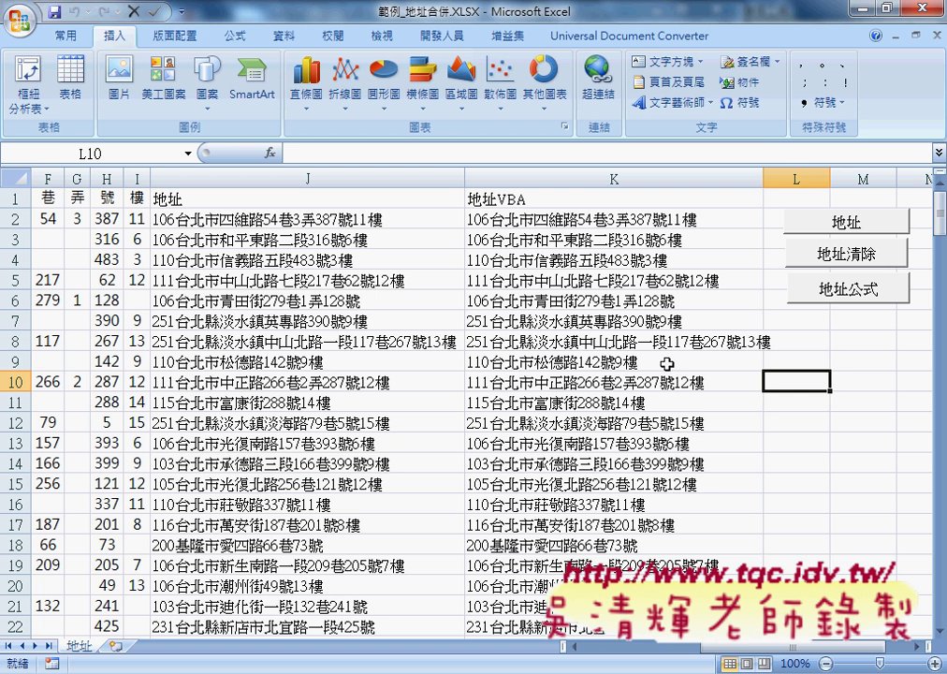
left_click(675, 355)
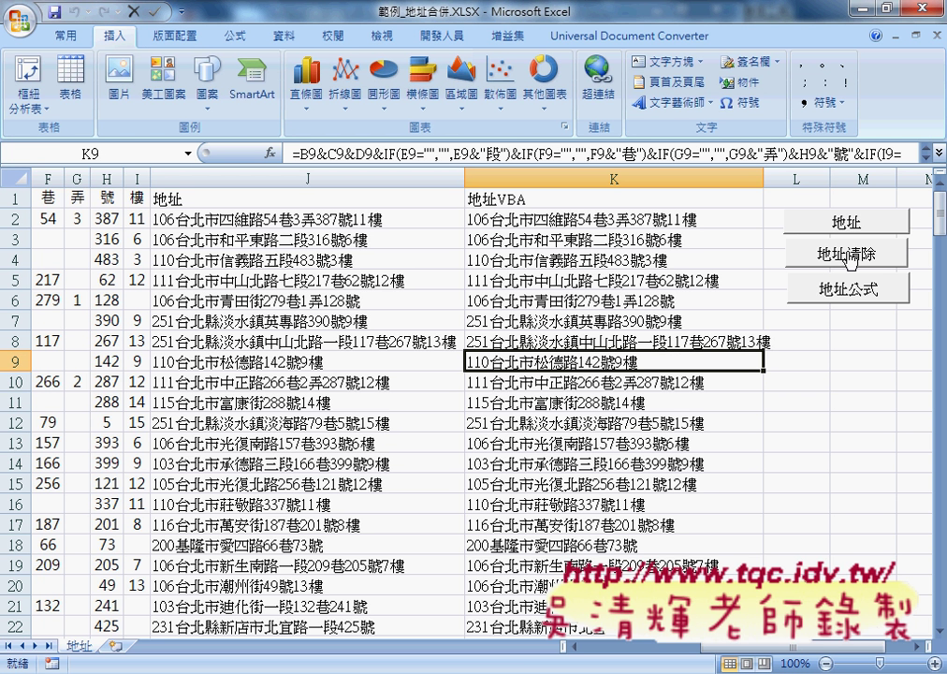
Clear column K, refill it with 地址公式 from K2, and check the formulas in K2 through K4.
left_click(844, 253)
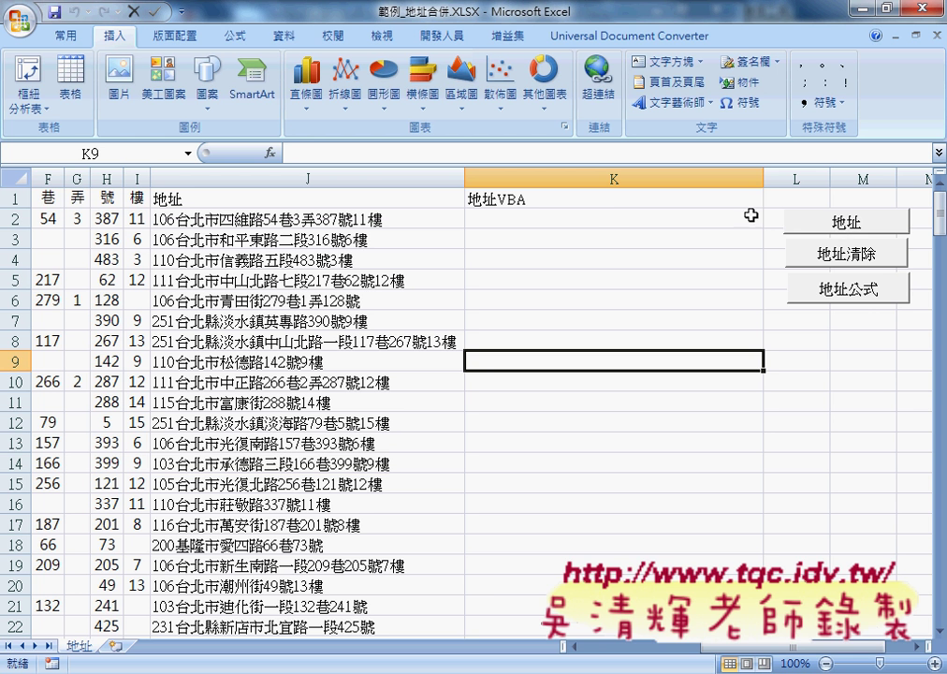
left_click(608, 220)
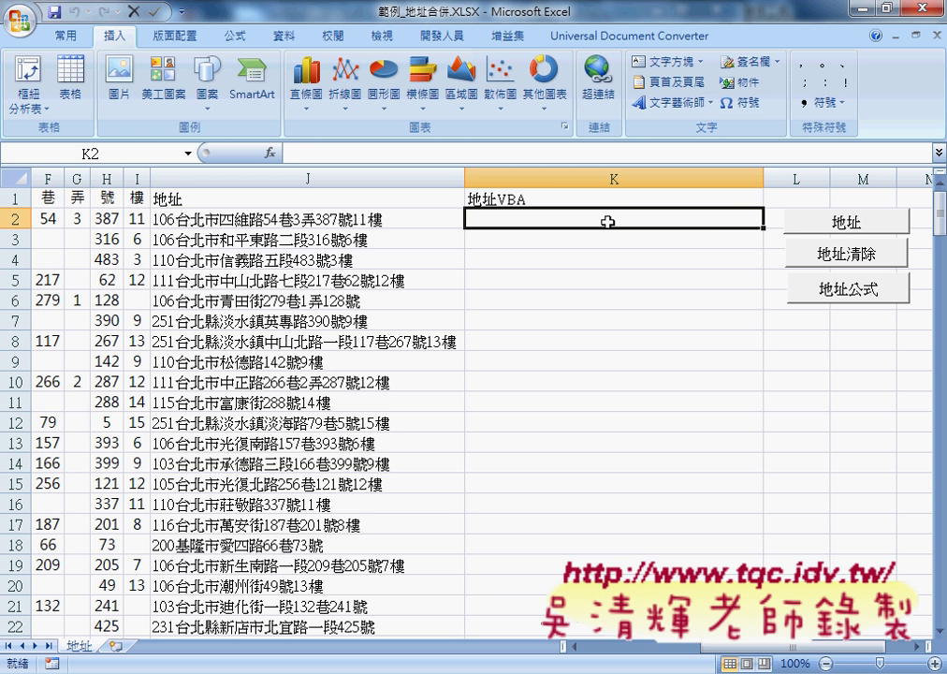
left_click(863, 296)
key("Down")
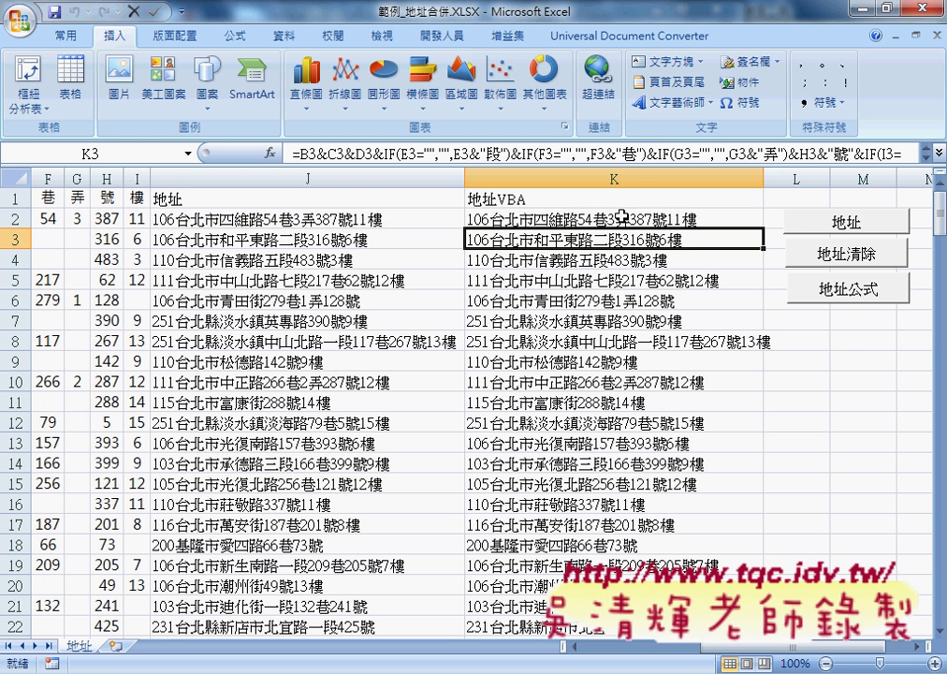
key("Up")
key("Down")
key("Down")
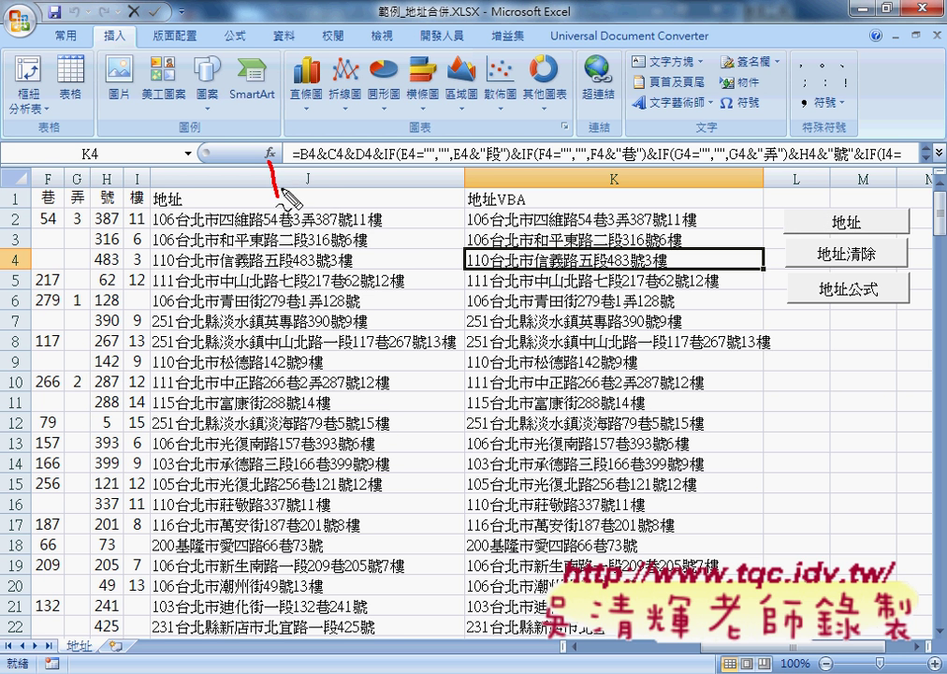
mouse_move(275, 197)
left_mouse_down()
mouse_move(397, 153)
mouse_move(470, 196)
mouse_move(279, 196)
left_mouse_up()
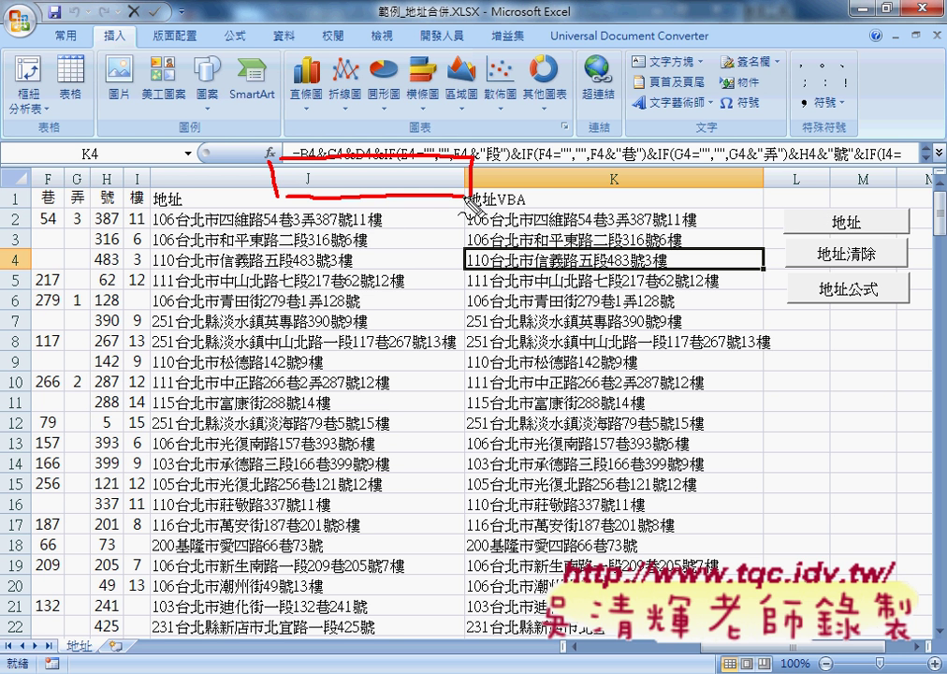
left_click_drag(373, 155, 372, 196)
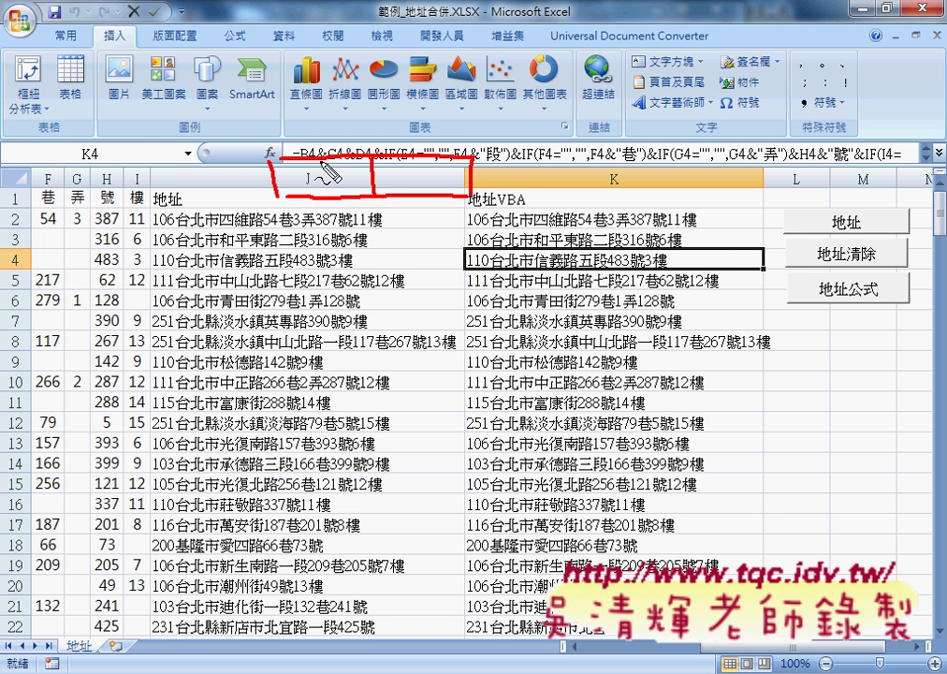
mouse_move(319, 157)
left_mouse_down()
mouse_move(320, 194)
mouse_move(298, 196)
left_mouse_up()
left_click_drag(344, 156, 347, 197)
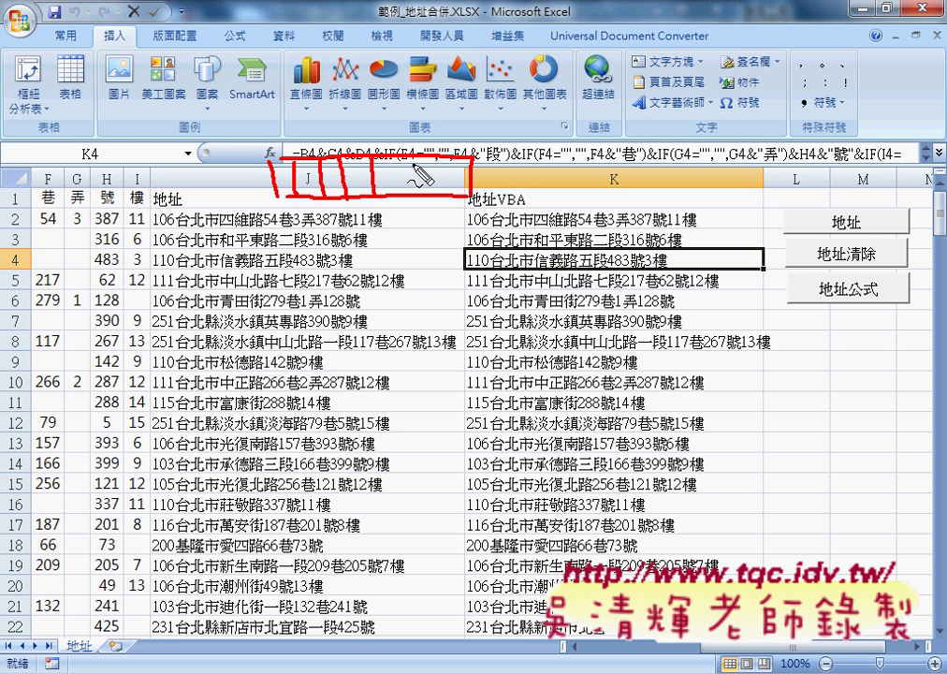
left_click_drag(427, 156, 431, 196)
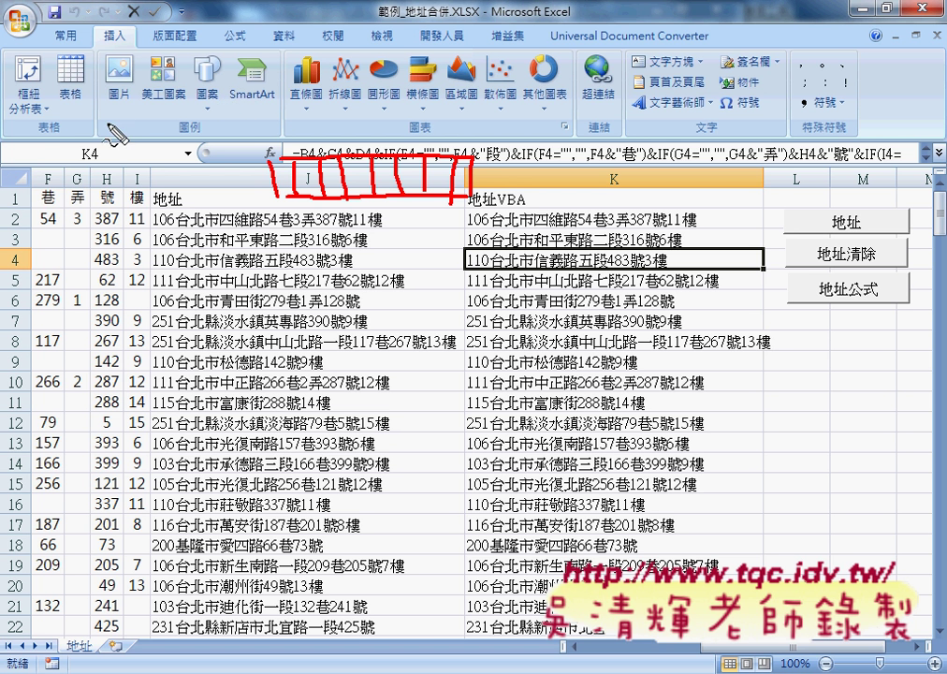
left_click_drag(164, 90, 274, 155)
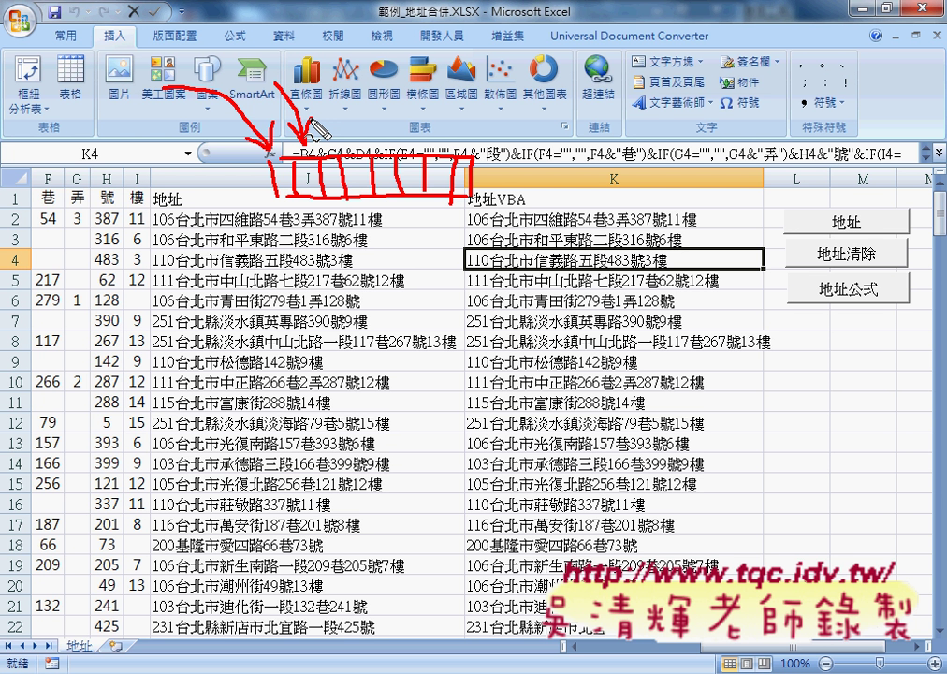
key("Escape")
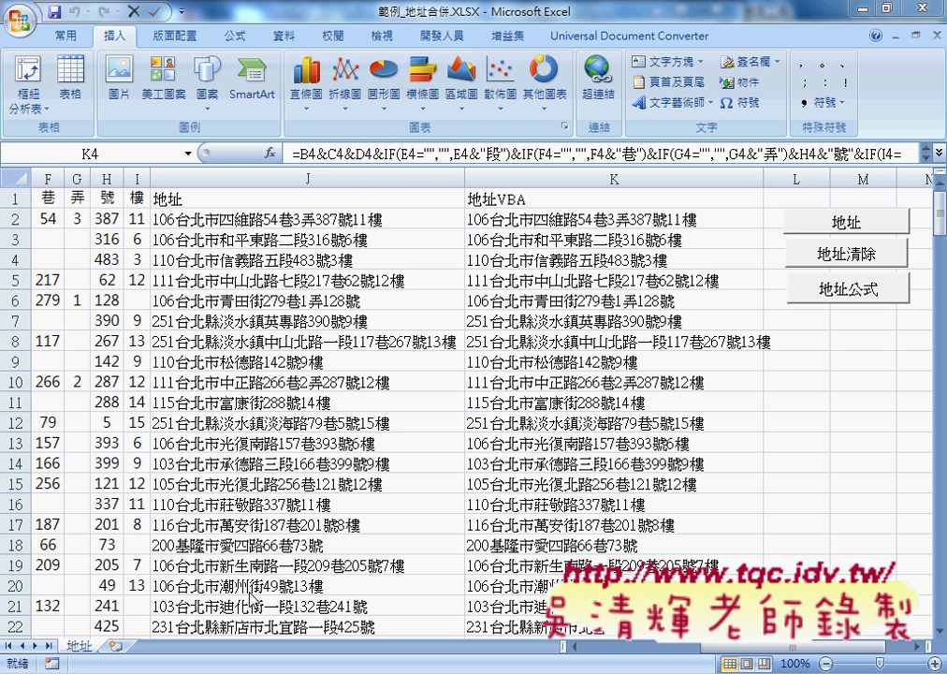
Open the 地址 button's assigned macro in the VBA editor through 指定巨集 > 編輯.
left_click(453, 667)
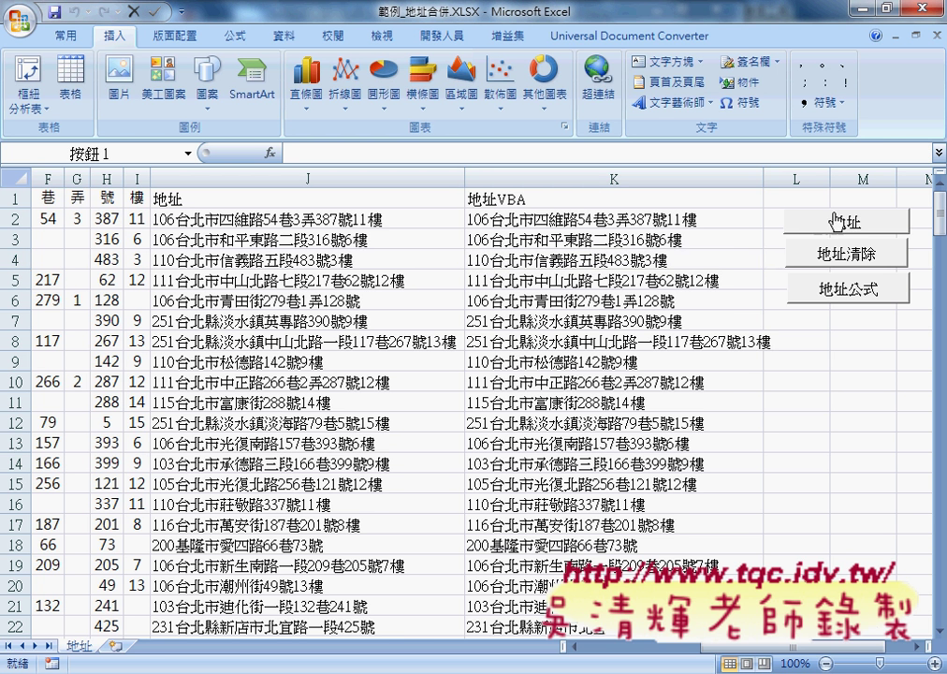
right_click(786, 220)
left_click(768, 366)
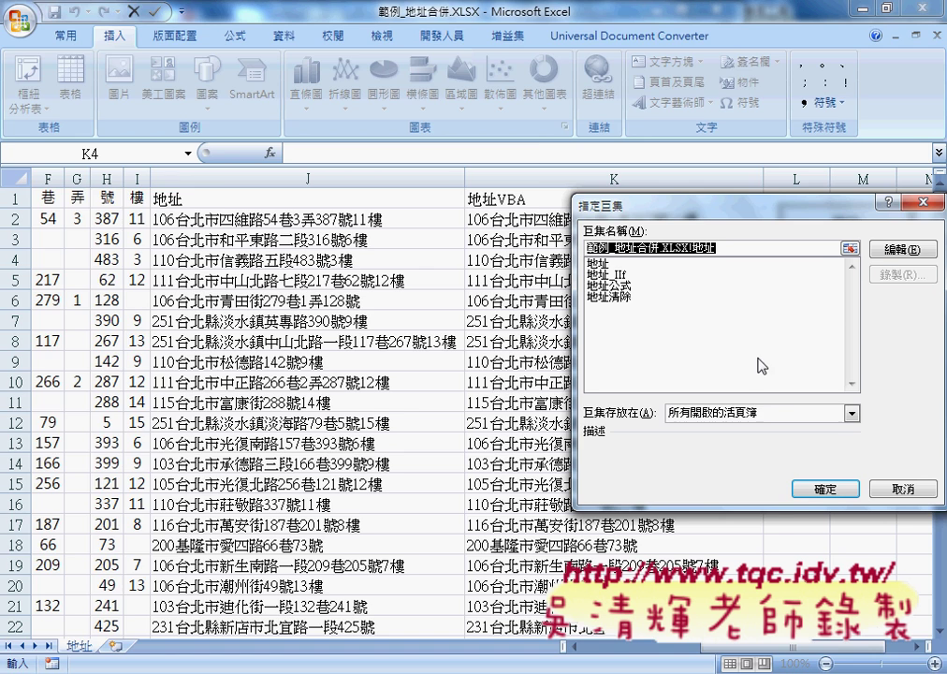
left_click(901, 249)
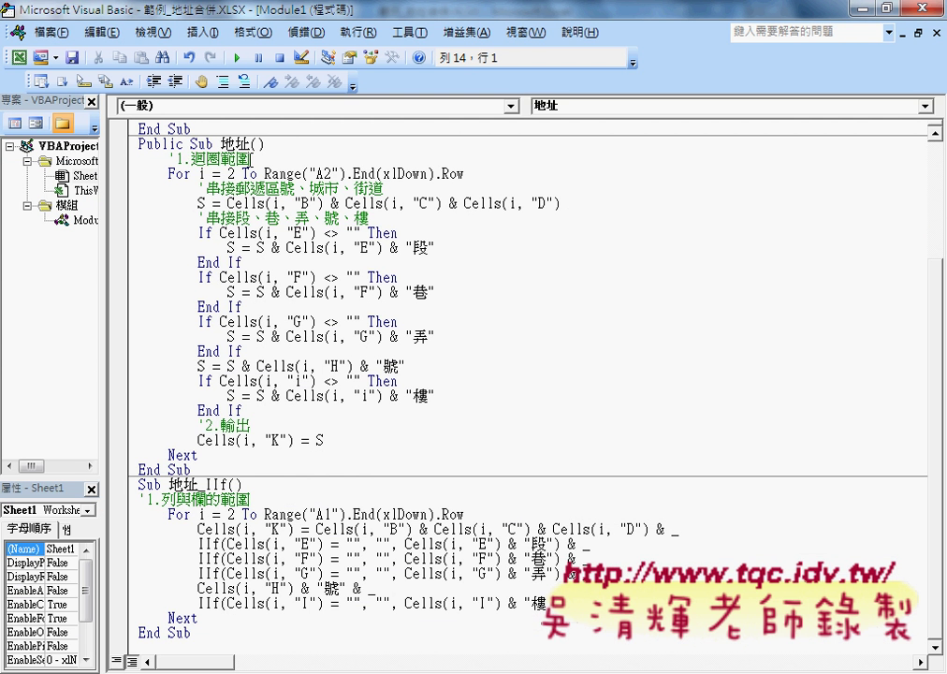
Walk through the 地址 macro's For loop and S = concatenation, then restore the code window over the sheet.
left_click_drag(169, 160, 188, 159)
scroll(181, 173, "up", 3)
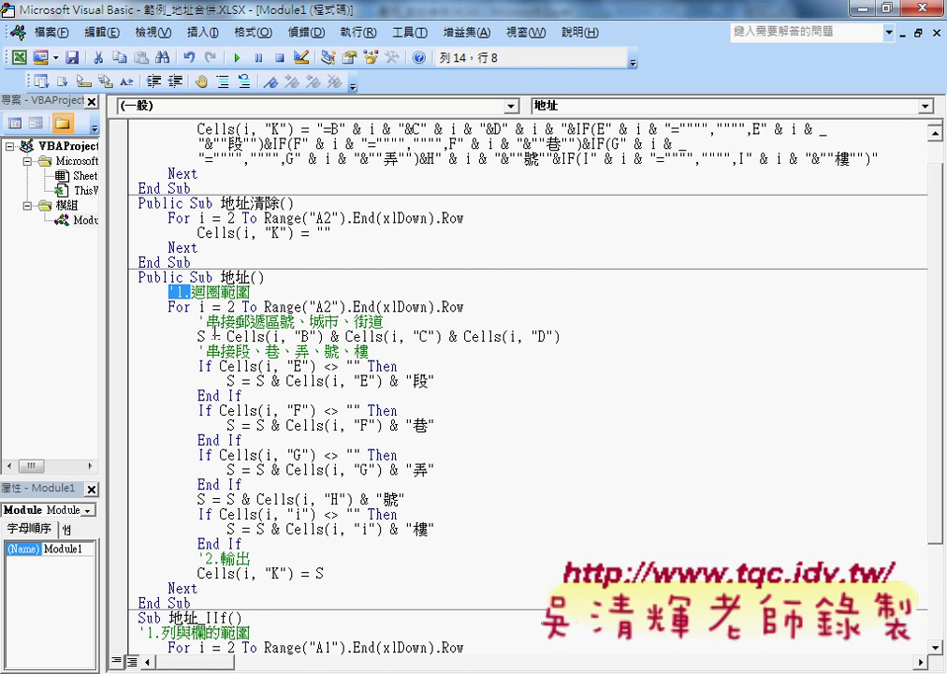
scroll(234, 224, "down", 1)
double_click(237, 232)
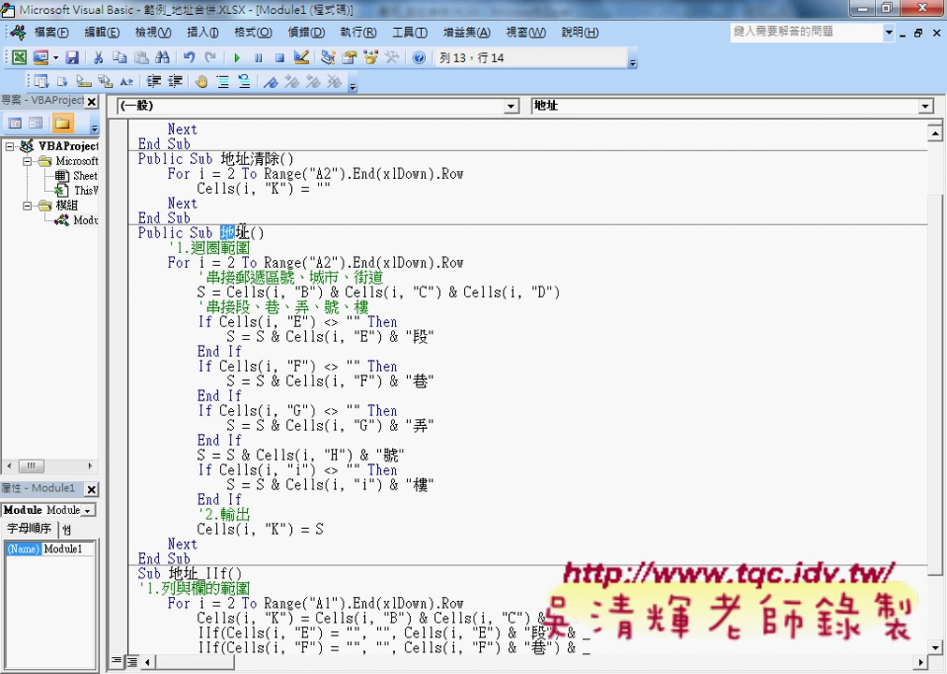
left_click(169, 232)
double_click(179, 263)
left_click(198, 249)
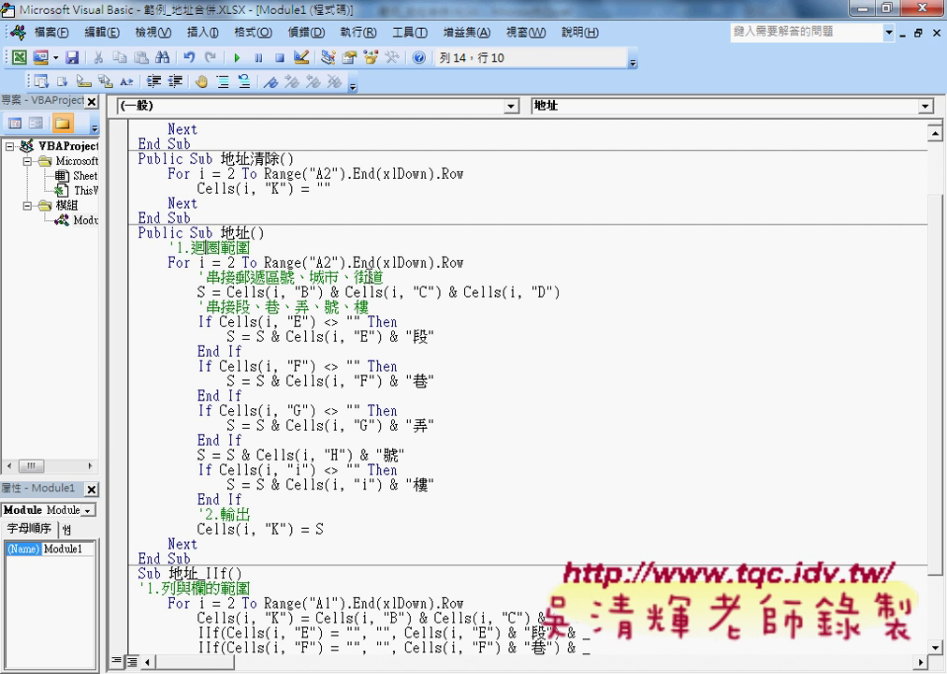
left_click(175, 544)
left_click_drag(199, 291, 217, 291)
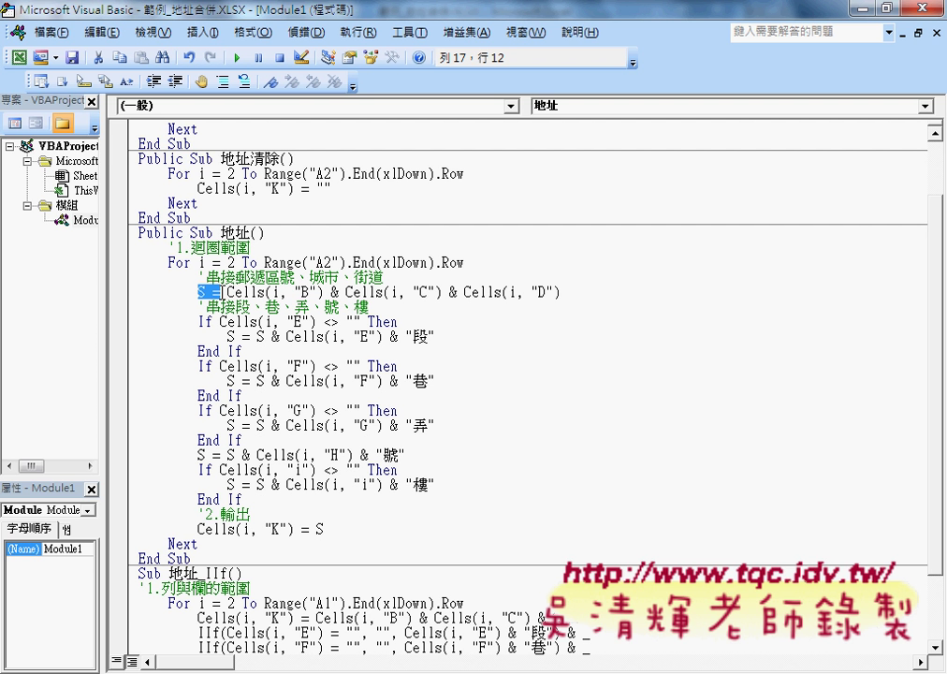
double_click(323, 14)
mouse_move(360, 42)
left_mouse_down()
mouse_move(476, 113)
mouse_move(483, 62)
left_mouse_up()
Scroll the address sheet back to column A, select B2:D2, and return to the VBA editor.
left_click(653, 652)
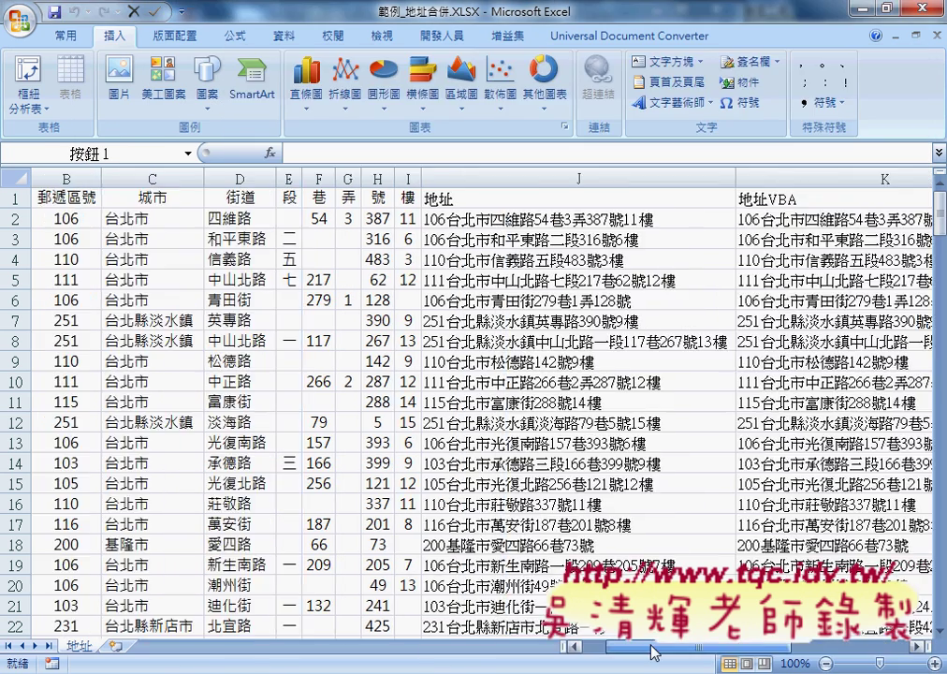
left_click_drag(652, 653, 604, 652)
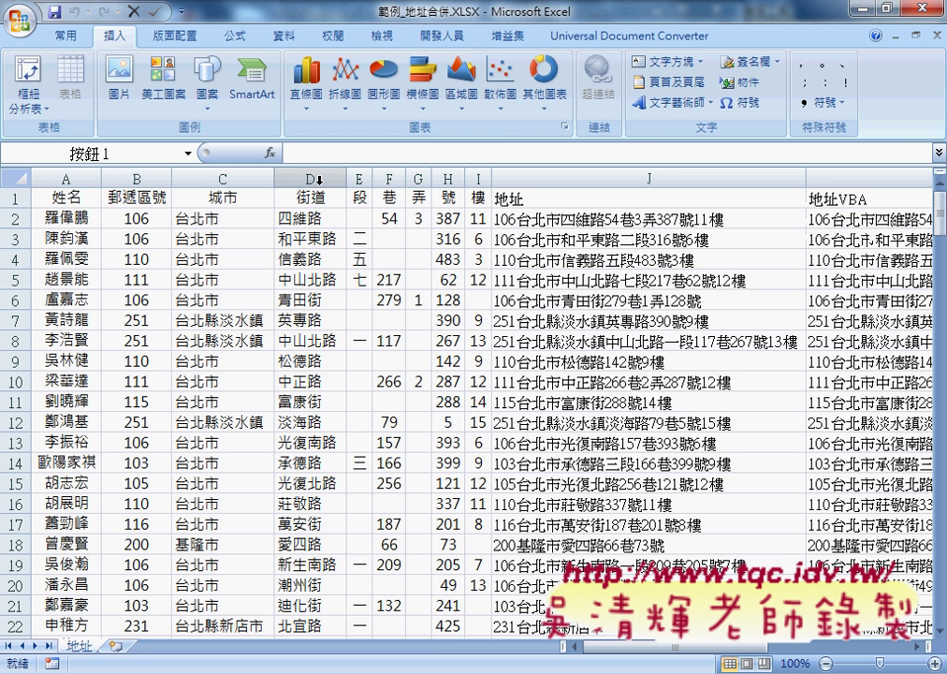
left_click_drag(173, 220, 325, 222)
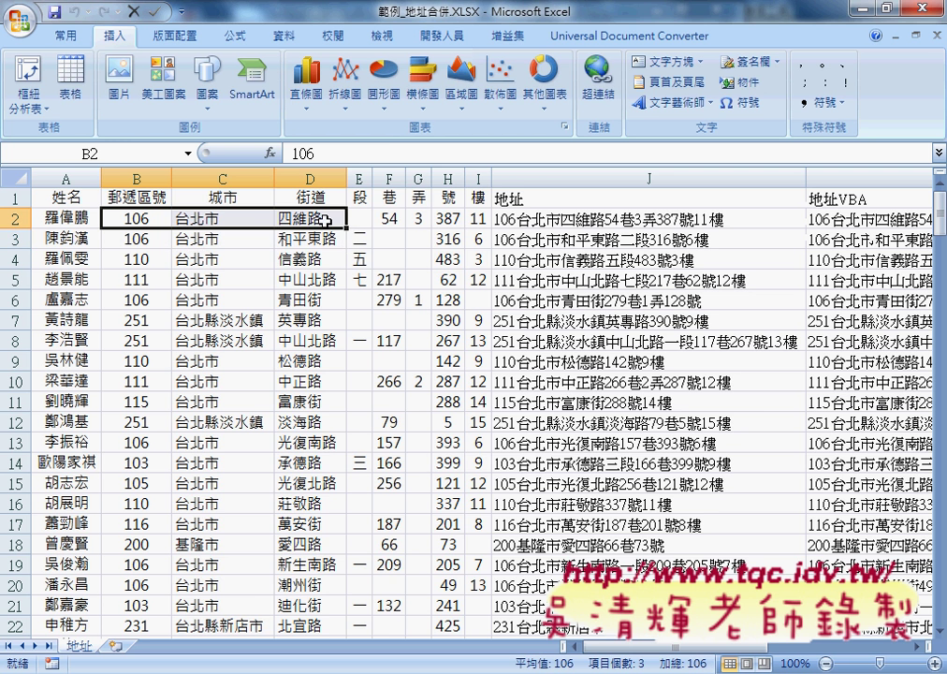
mouse_move(355, 673)
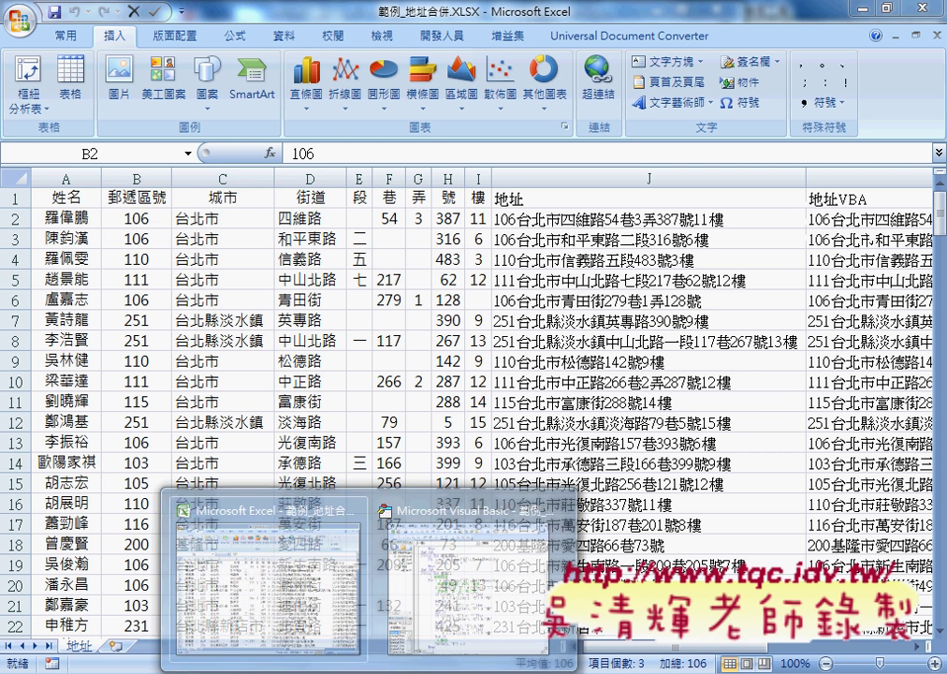
left_click(467, 571)
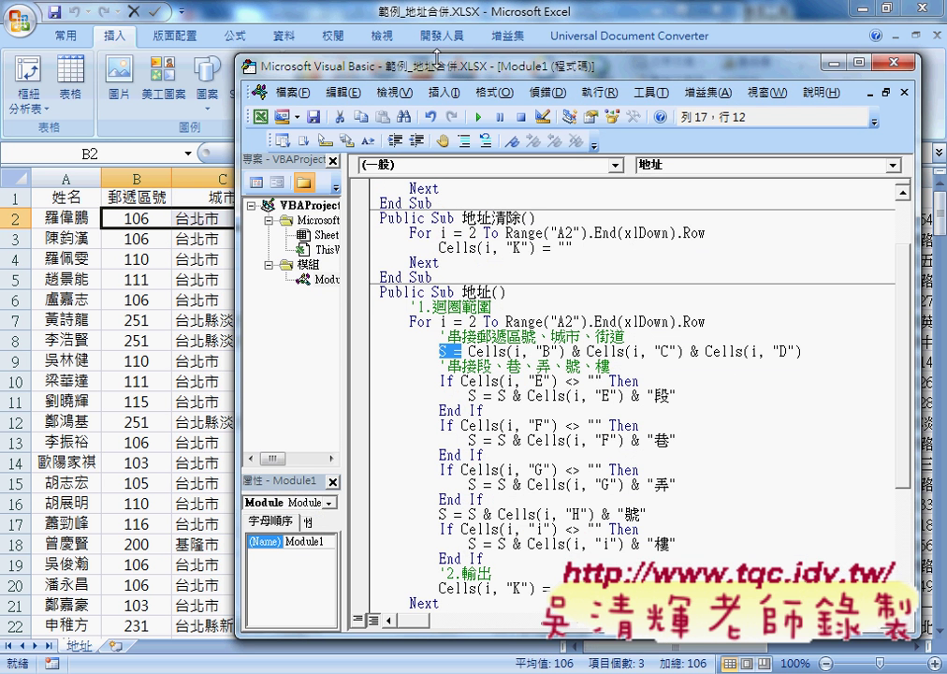
Lower the code window to uncover rows 1–2 and pen-sketch 'S =' beside an underlined B2.
left_click_drag(438, 53, 443, 236)
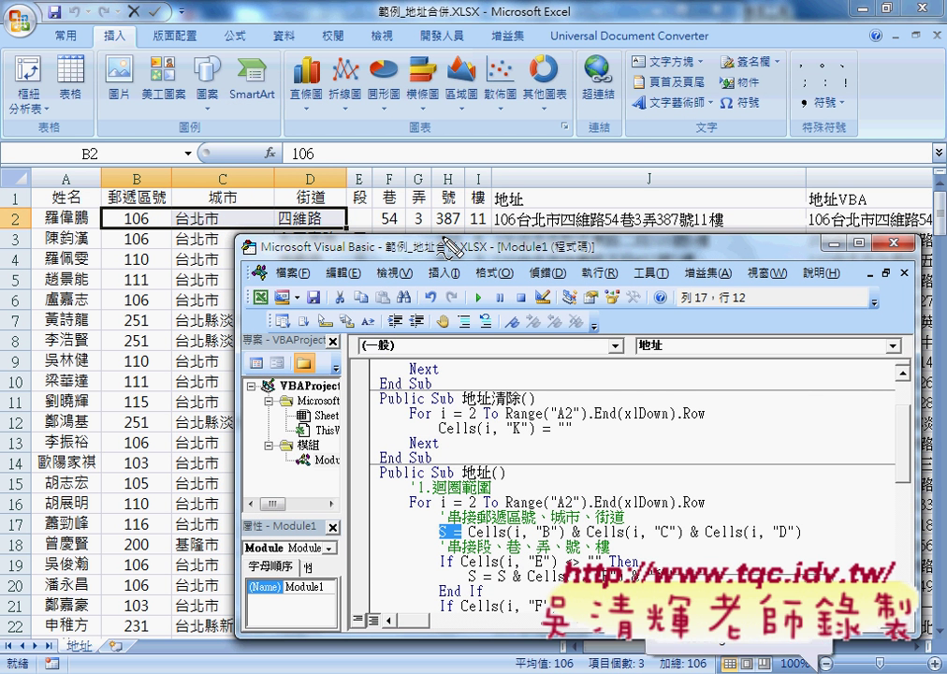
left_click_drag(114, 84, 95, 139)
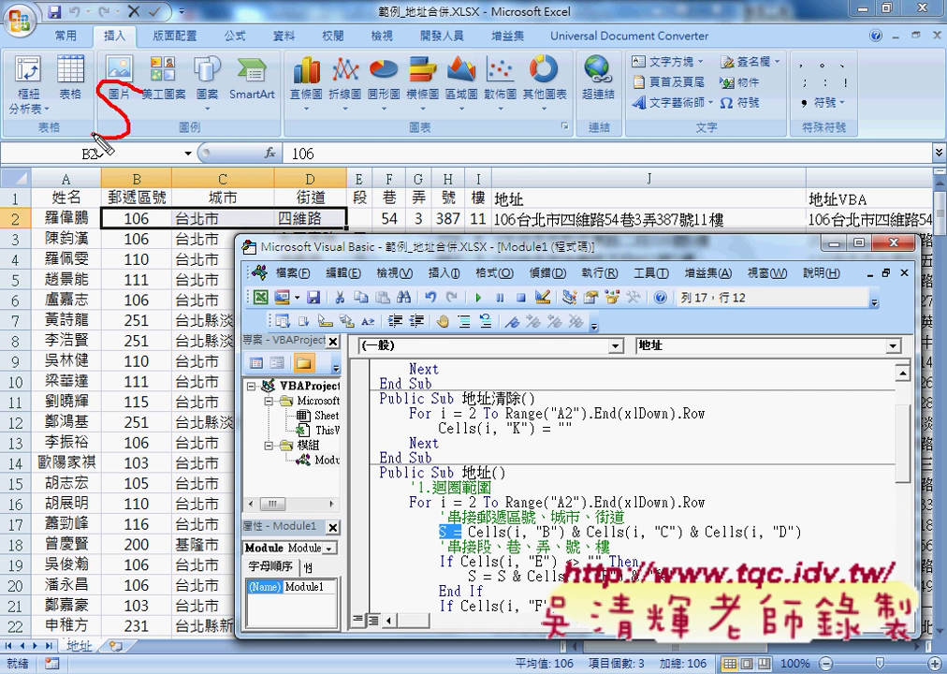
left_click_drag(141, 100, 186, 101)
left_click_drag(159, 116, 181, 116)
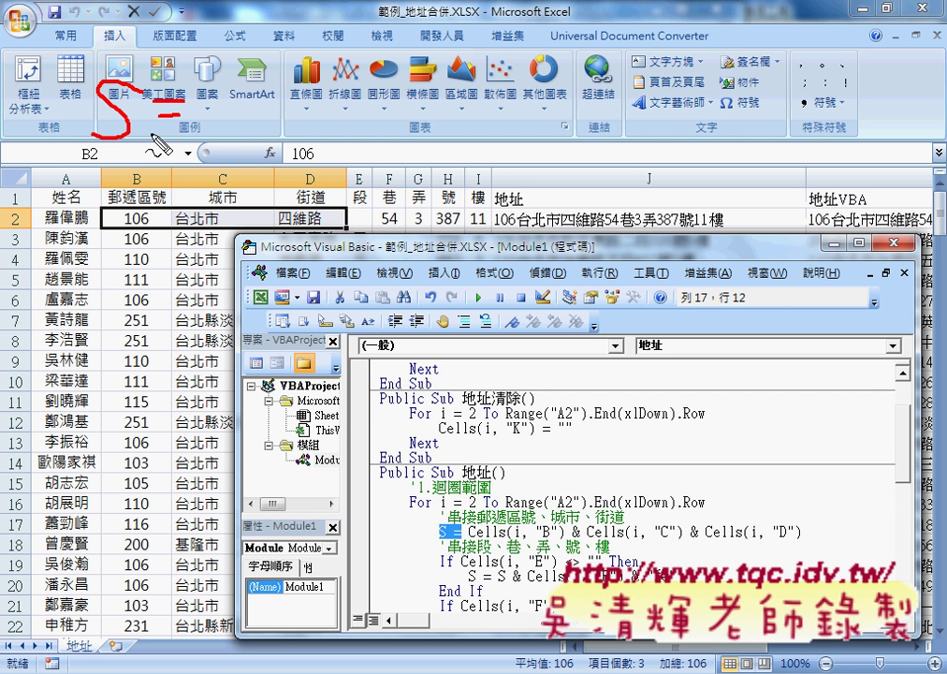
mouse_move(94, 156)
left_mouse_down()
mouse_move(130, 155)
mouse_move(131, 164)
left_mouse_up()
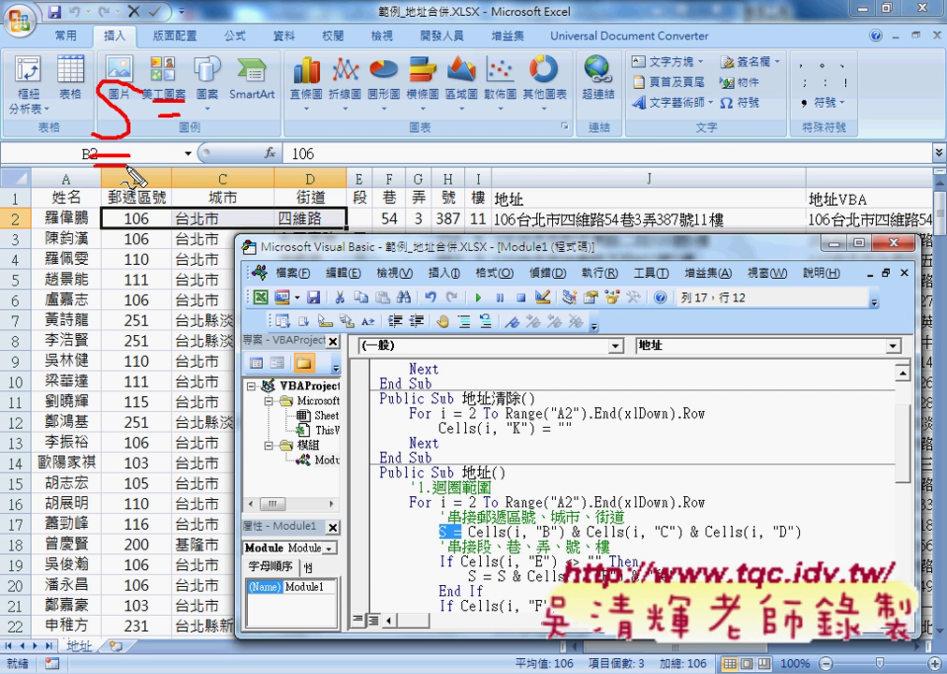
Circle 106, 台北市 and 四維路 in B2:D2 and arrow them into the &-joined string.
mouse_move(141, 208)
left_mouse_down()
mouse_move(199, 154)
mouse_move(218, 112)
mouse_move(192, 92)
left_mouse_up()
left_click_drag(217, 203, 182, 216)
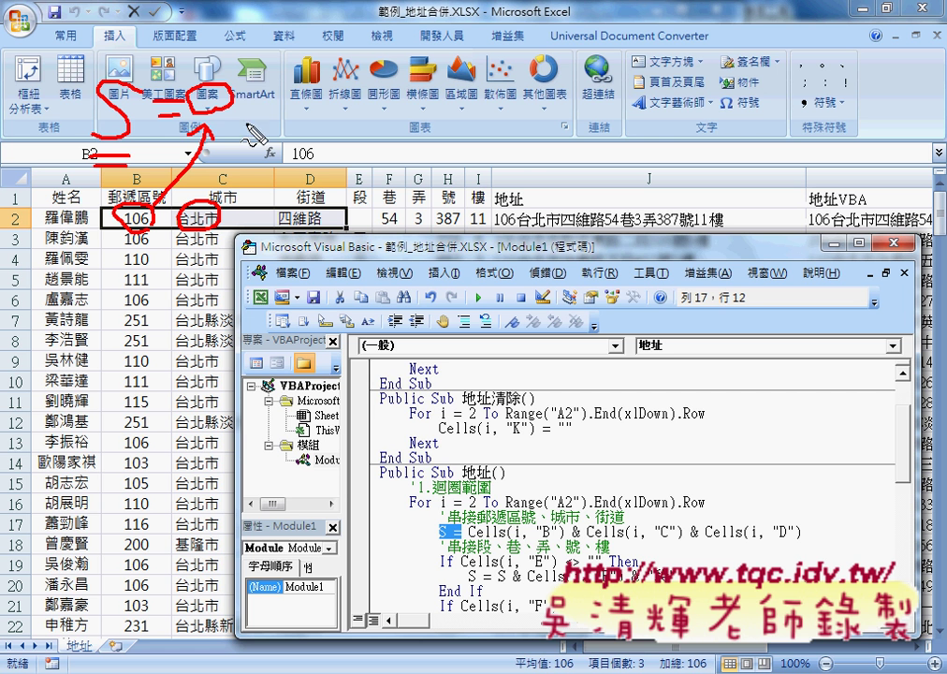
left_click_drag(225, 101, 251, 105)
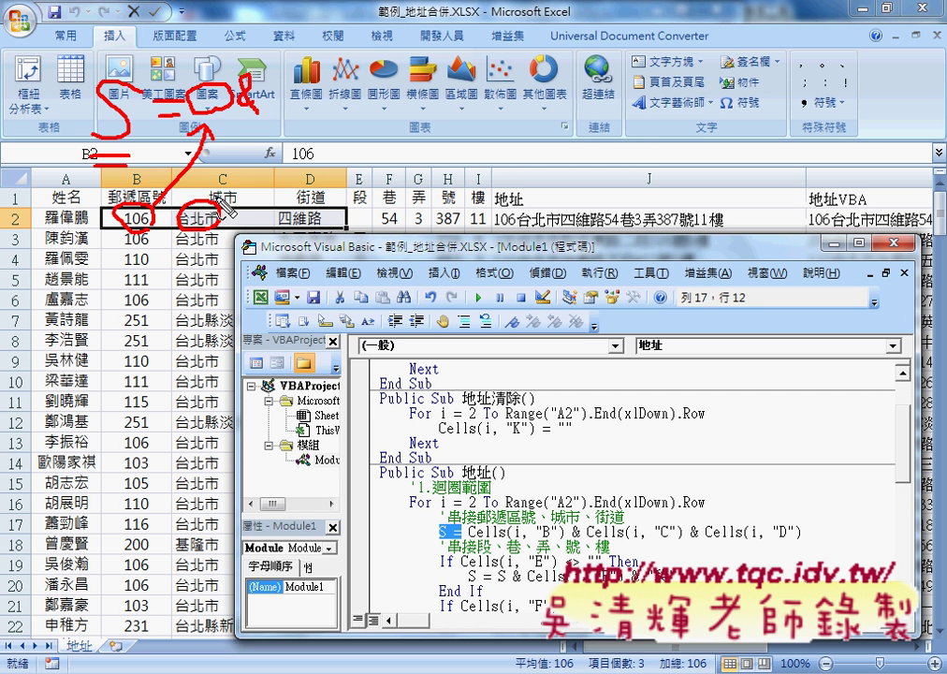
mouse_move(224, 206)
left_mouse_down()
mouse_move(267, 117)
mouse_move(298, 113)
left_mouse_up()
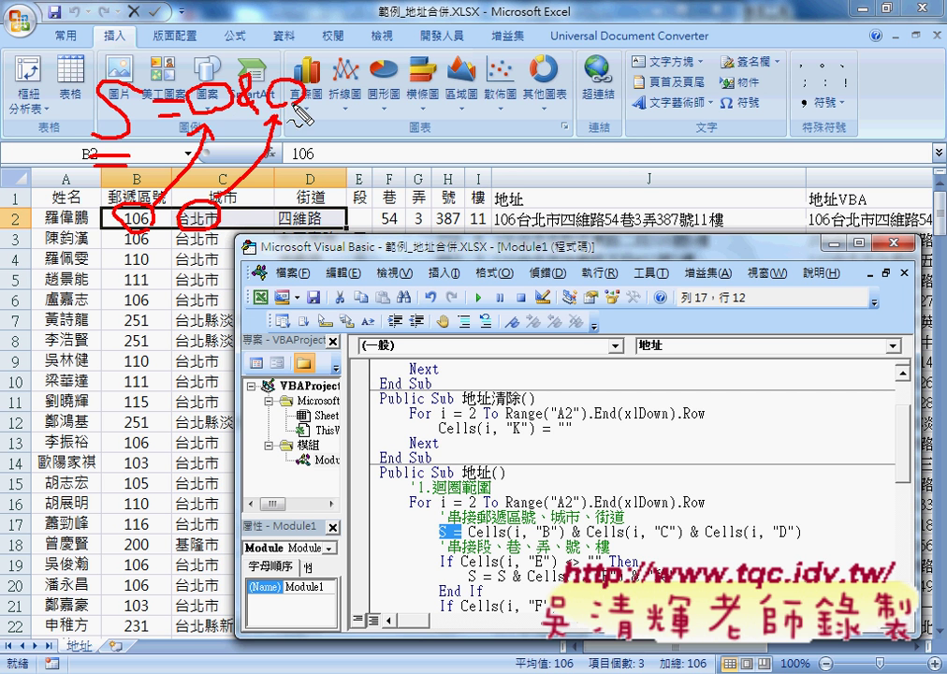
mouse_move(274, 208)
left_mouse_down()
mouse_move(339, 126)
mouse_move(348, 92)
left_mouse_up()
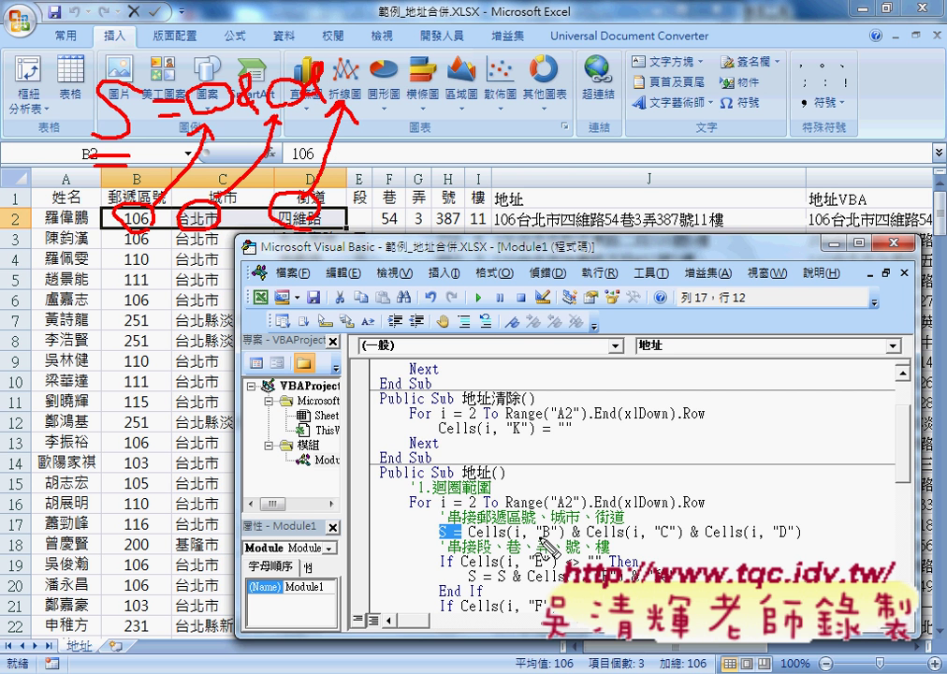
Underline the column B, C and D references in the concatenation code.
left_click_drag(470, 540, 561, 540)
left_click_drag(627, 539, 674, 539)
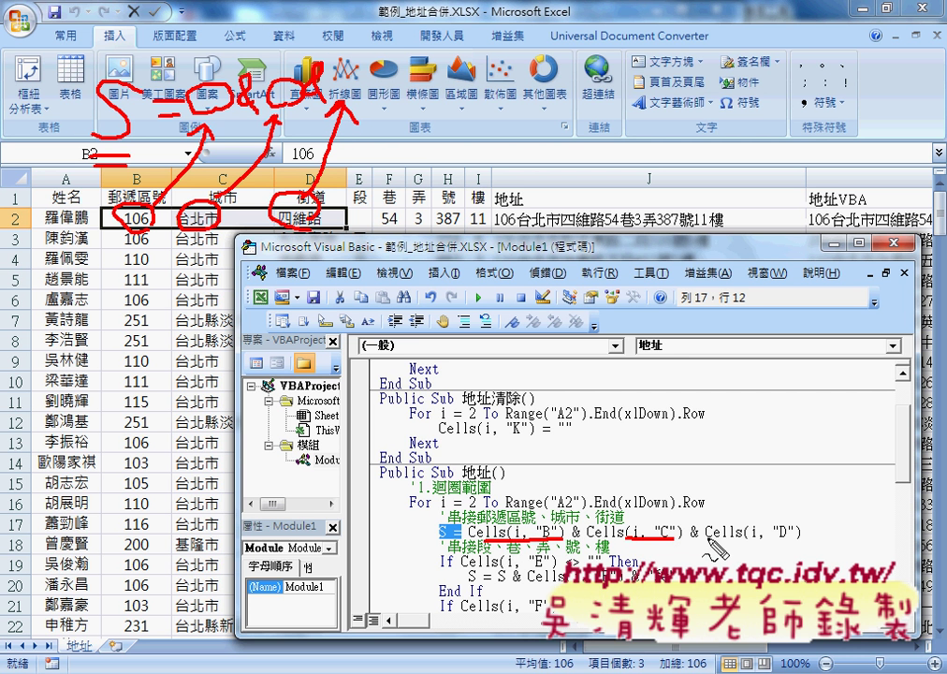
left_click_drag(733, 540, 802, 540)
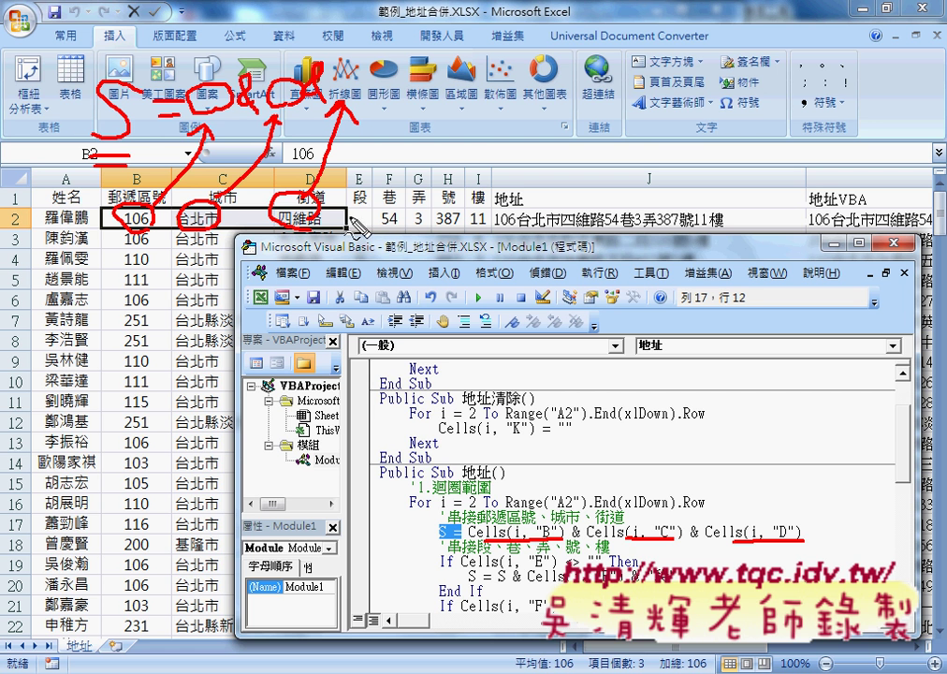
Mark the empty 段 cell E2, the If check and 'S = S &', then clear the pen marks.
left_click_drag(362, 210, 365, 227)
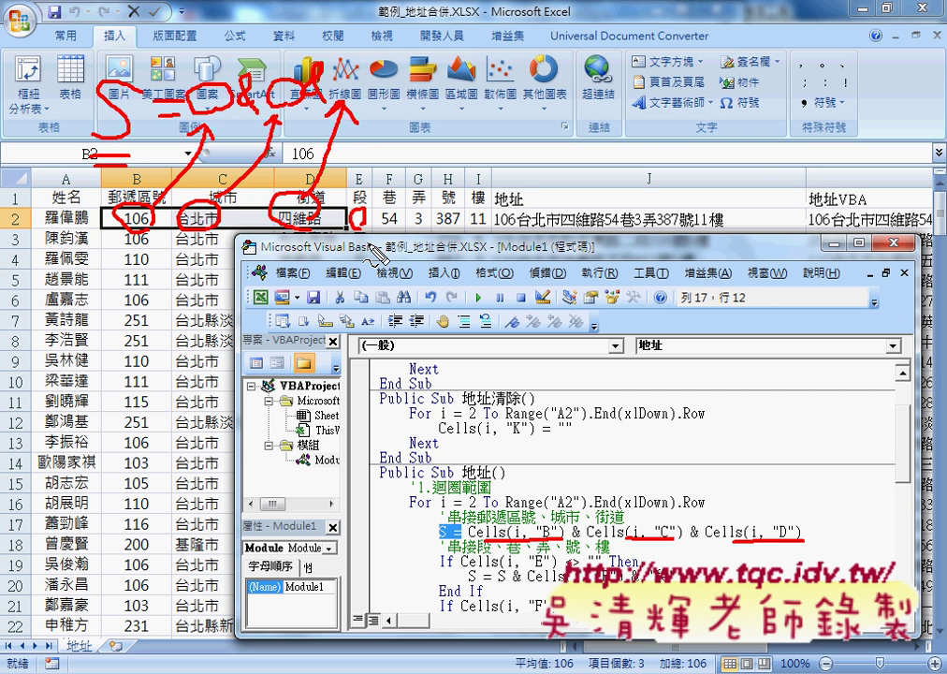
left_click_drag(440, 574, 455, 570)
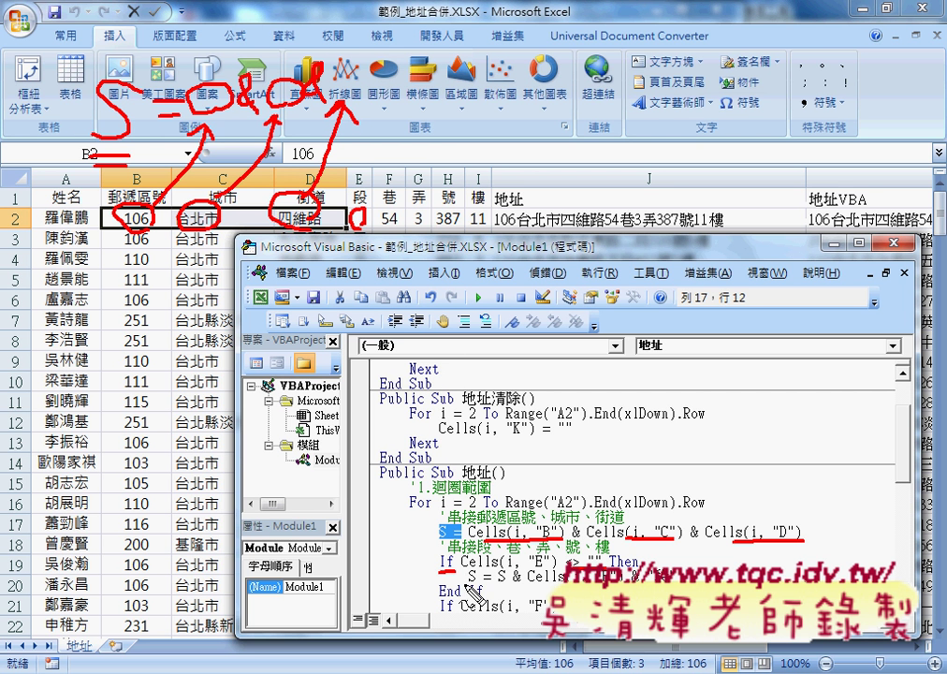
left_click_drag(470, 585, 482, 584)
left_click_drag(457, 522, 453, 545)
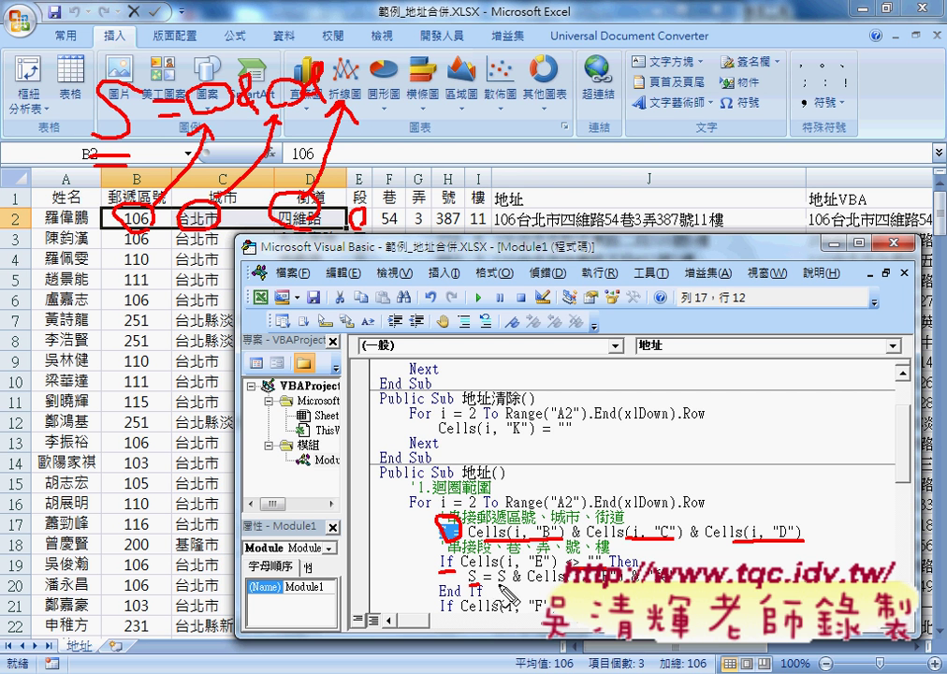
mouse_move(494, 582)
left_mouse_down()
mouse_move(526, 582)
mouse_move(498, 587)
left_mouse_up()
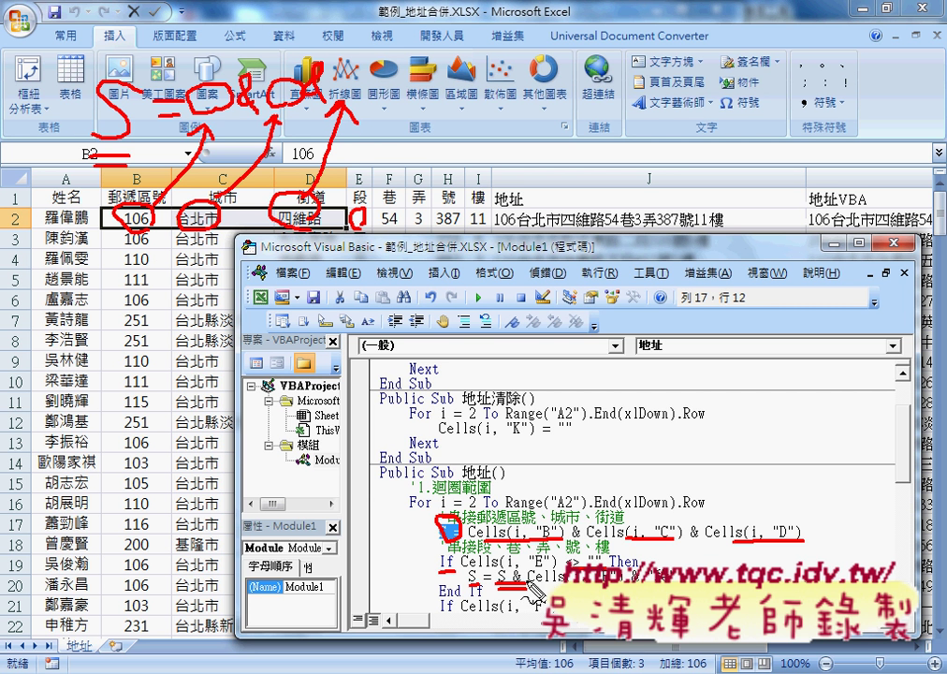
left_click_drag(496, 580, 526, 587)
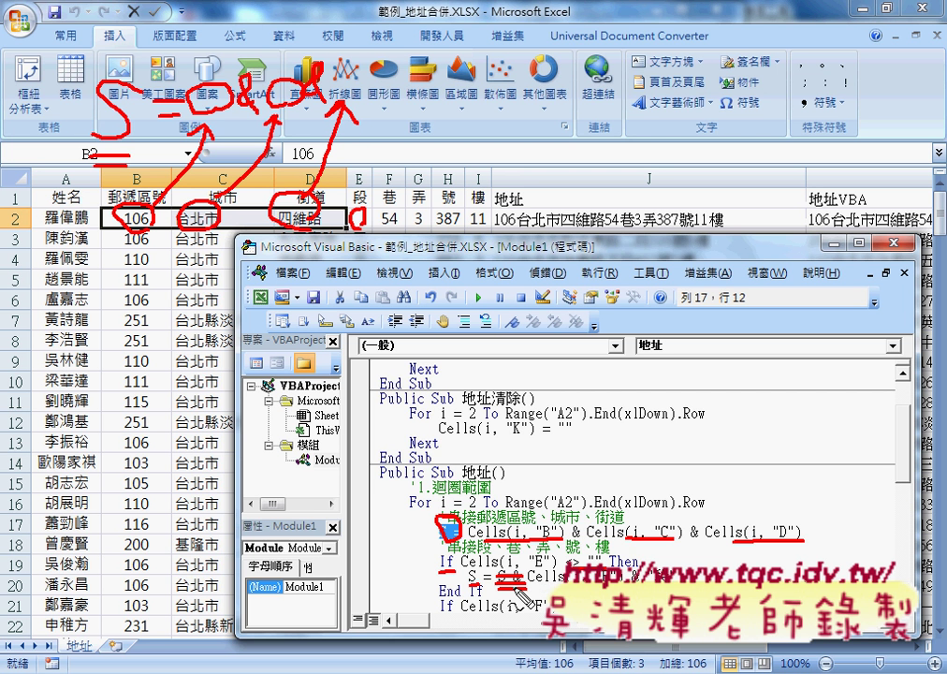
key("Escape")
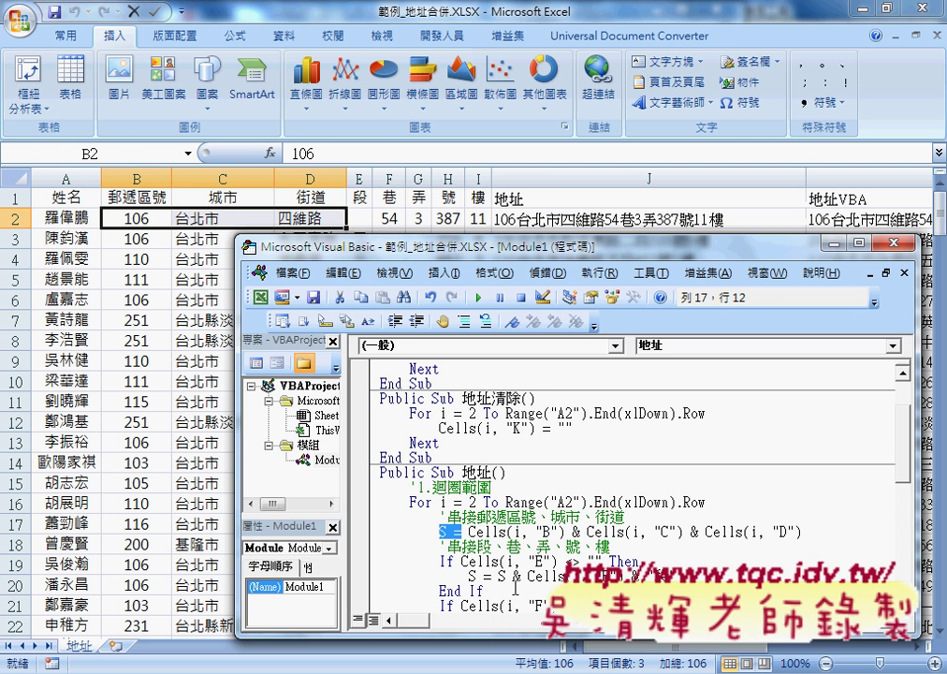
left_click_drag(565, 562, 602, 561)
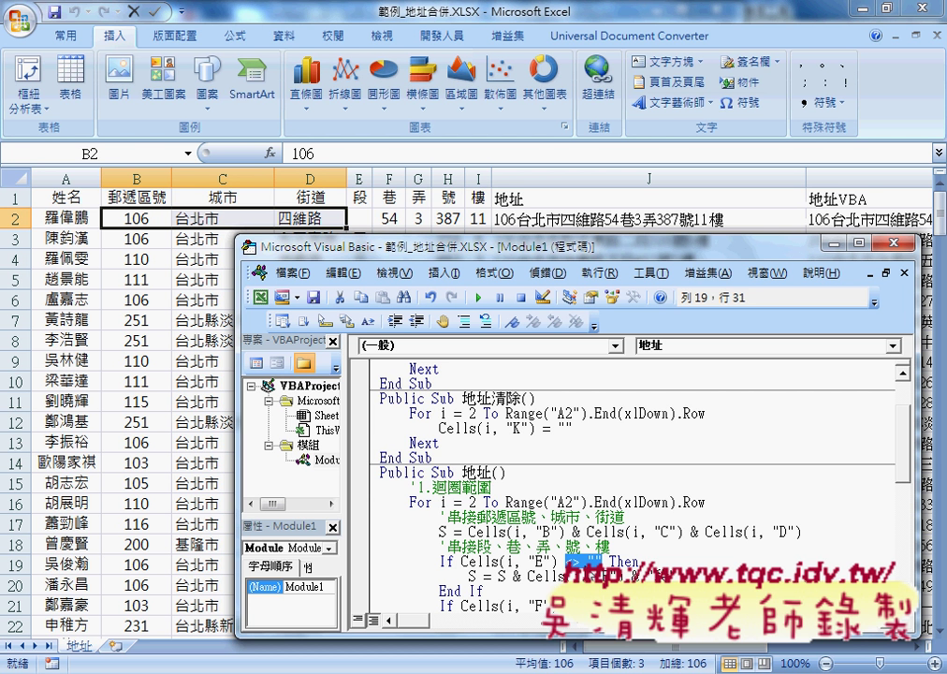
left_click(447, 590)
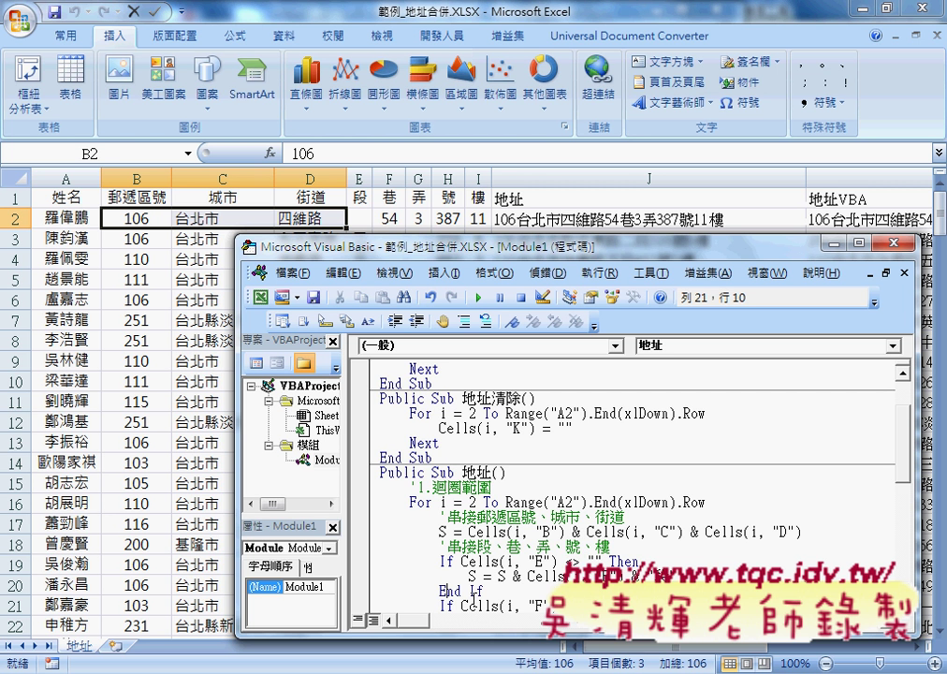
left_click(496, 591)
scroll(502, 502, "down", 2)
left_click_drag(501, 502, 380, 472)
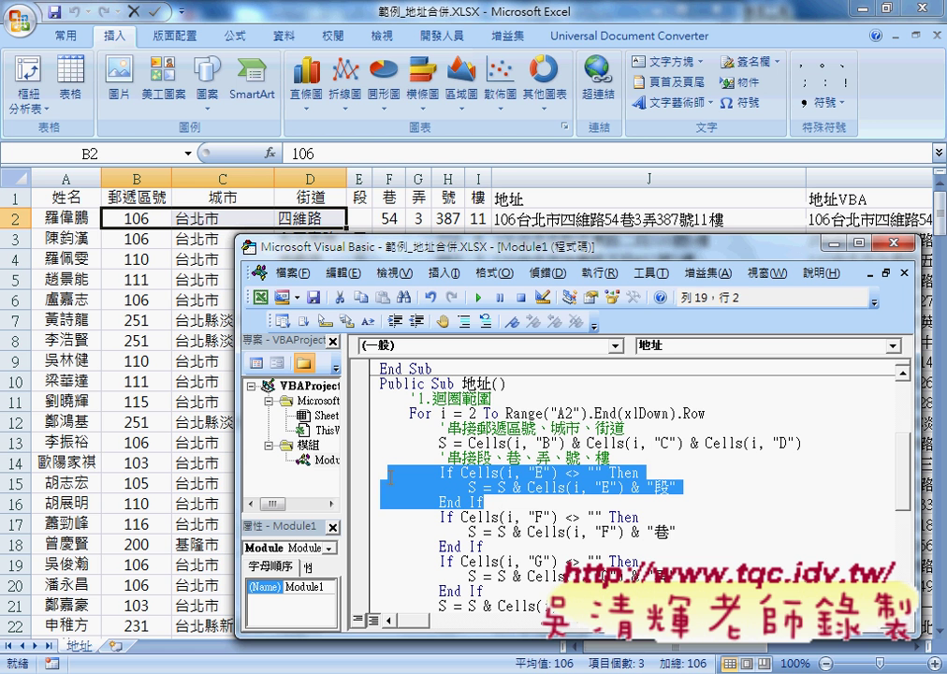
left_click_drag(513, 546, 380, 517)
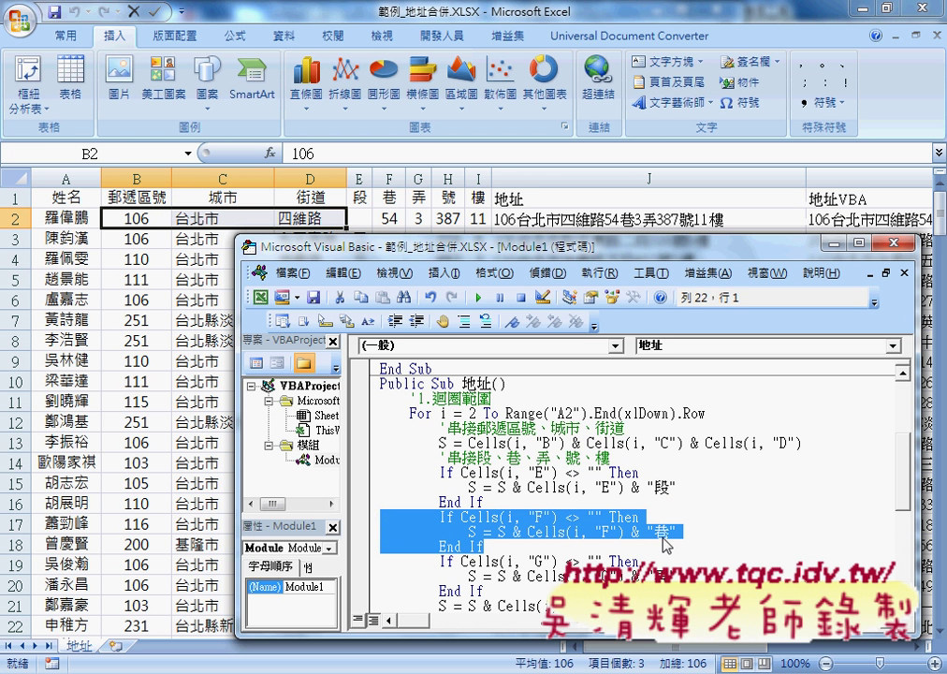
double_click(540, 517)
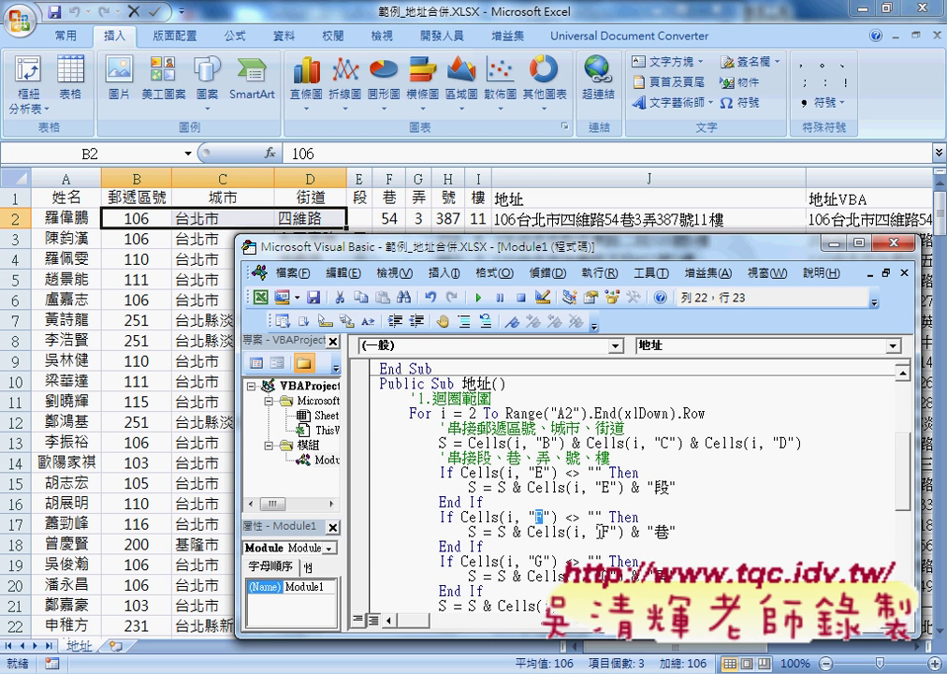
double_click(606, 532)
scroll(641, 497, "down", 1)
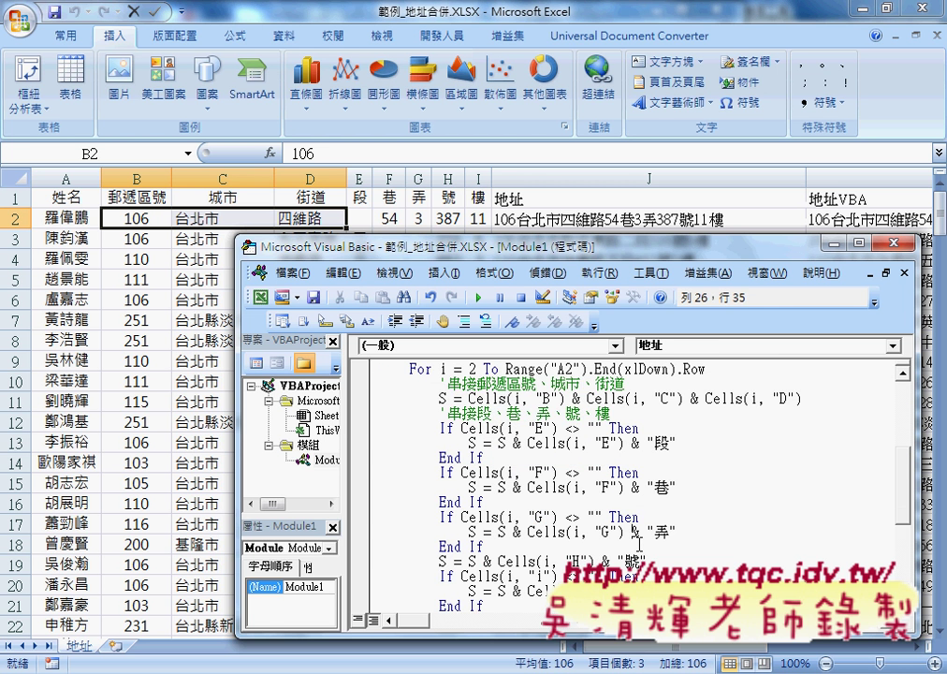
scroll(640, 497, "down", 3)
mouse_move(646, 517)
left_mouse_down()
mouse_move(439, 517)
mouse_move(676, 487)
mouse_move(439, 517)
left_mouse_up()
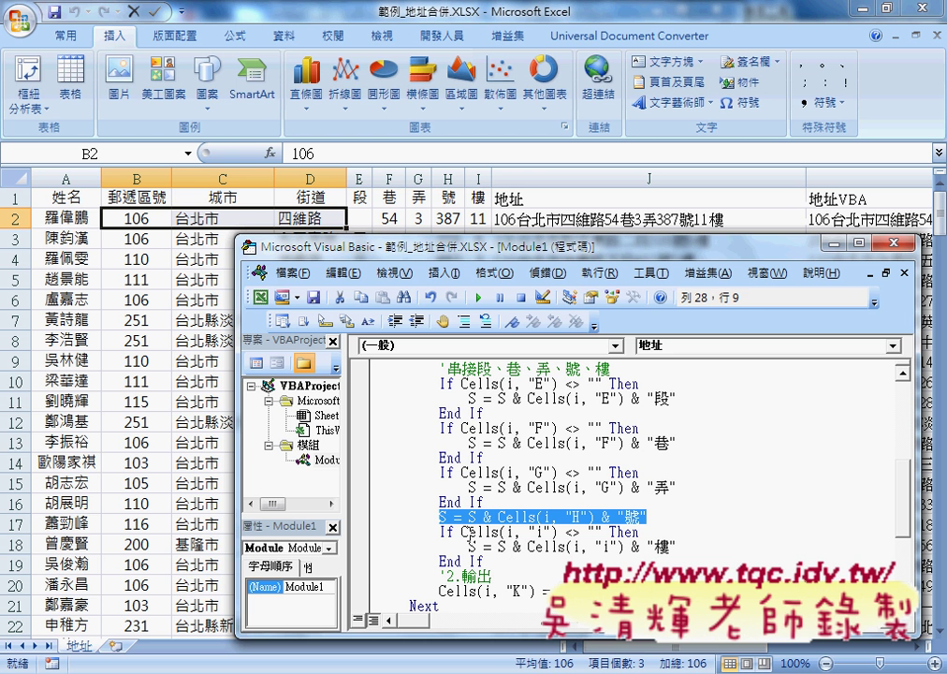
left_click(471, 517)
Highlight Cells(i, "K") = S in the code, then move the editor left to reveal column K.
mouse_move(470, 517)
left_mouse_down()
mouse_move(499, 516)
mouse_move(380, 489)
left_mouse_up()
scroll(521, 531, "down", 1)
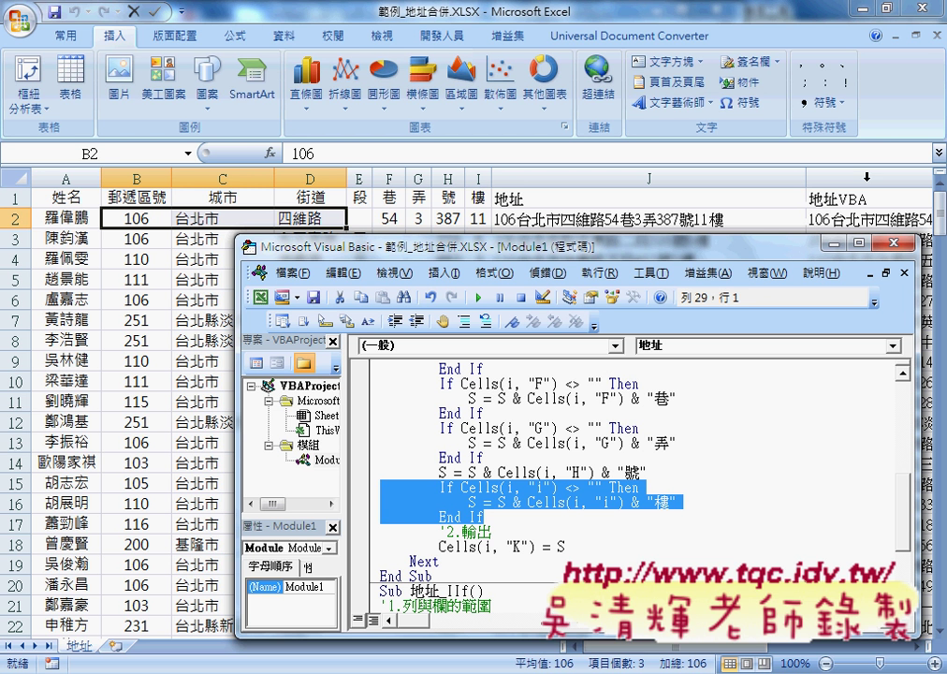
left_click(564, 545)
double_click(560, 546)
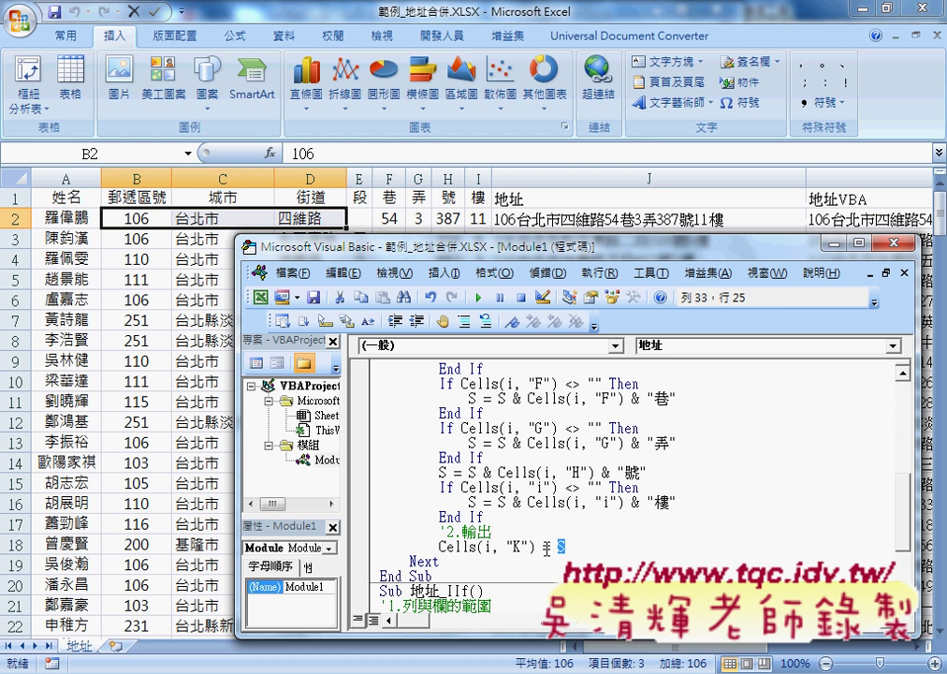
left_click_drag(536, 546, 440, 543)
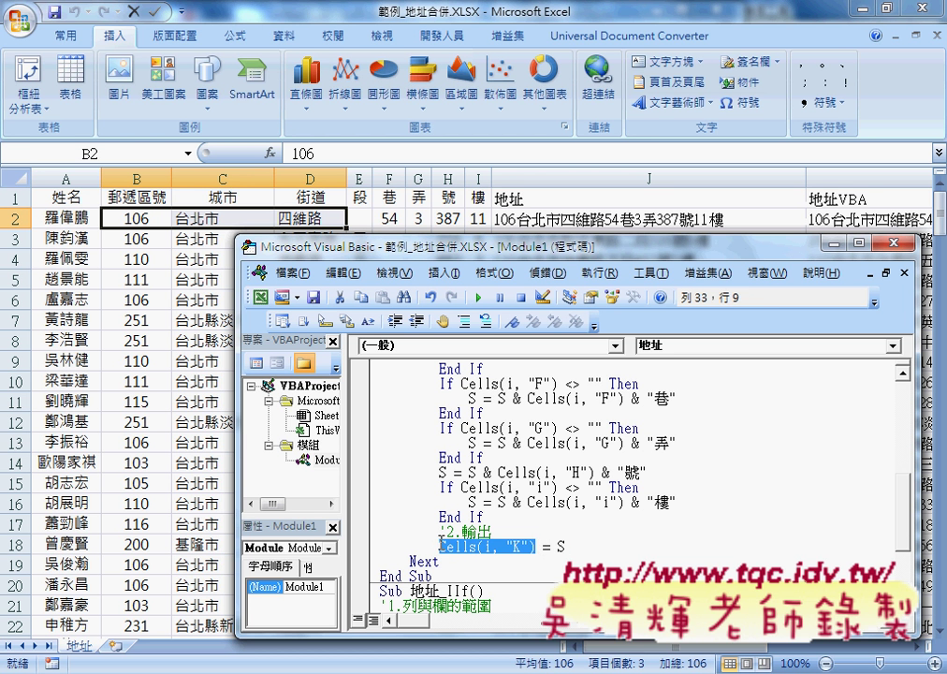
left_click_drag(557, 546, 565, 546)
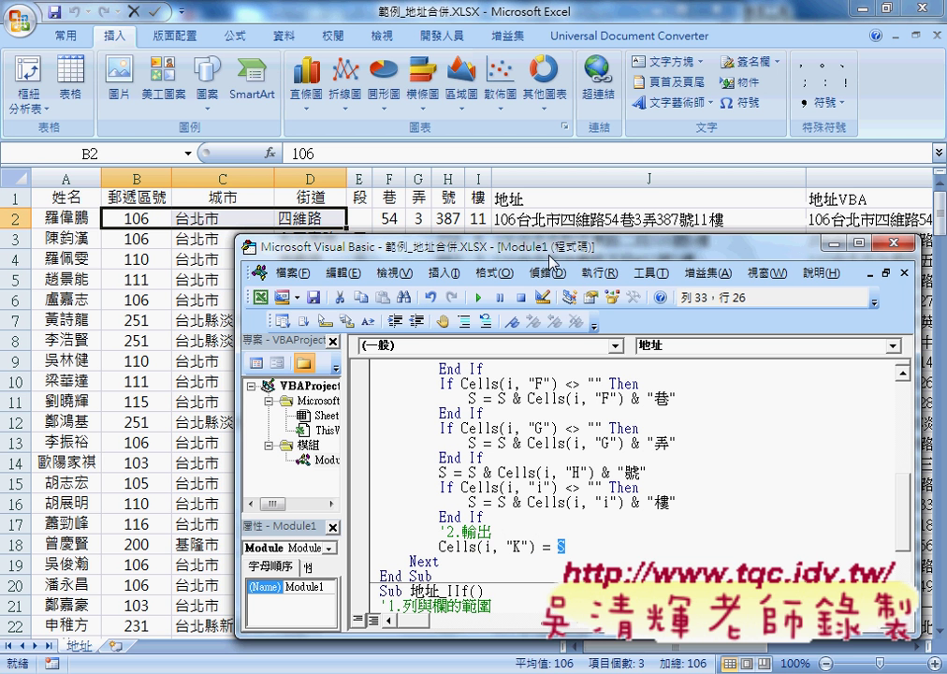
left_click_drag(551, 254, 386, 239)
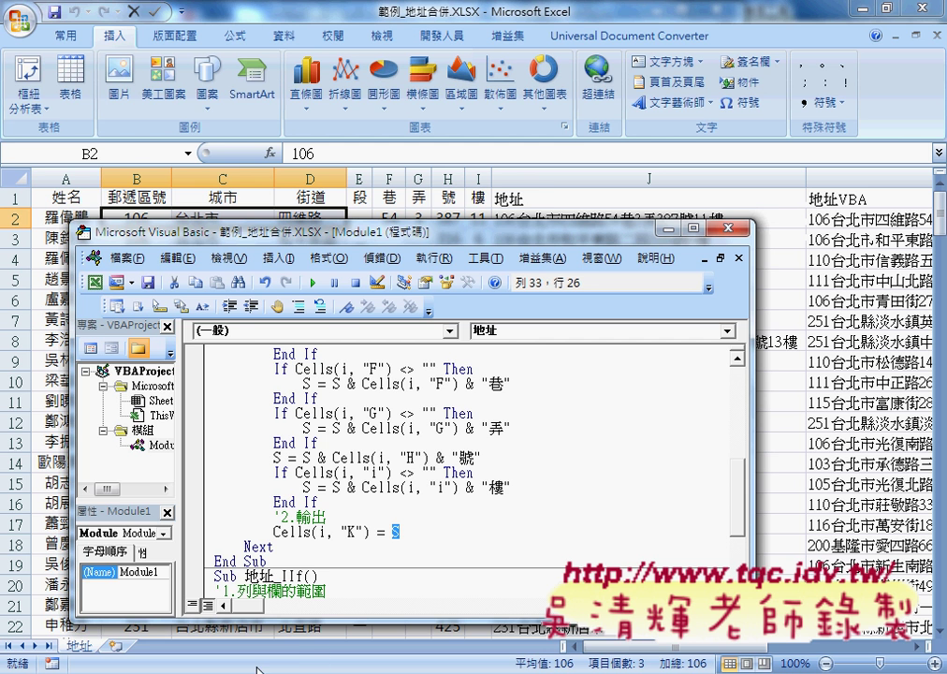
Switch to Chrome and open the 程式碼 Google Docs tab.
mouse_move(155, 673)
left_click(159, 473)
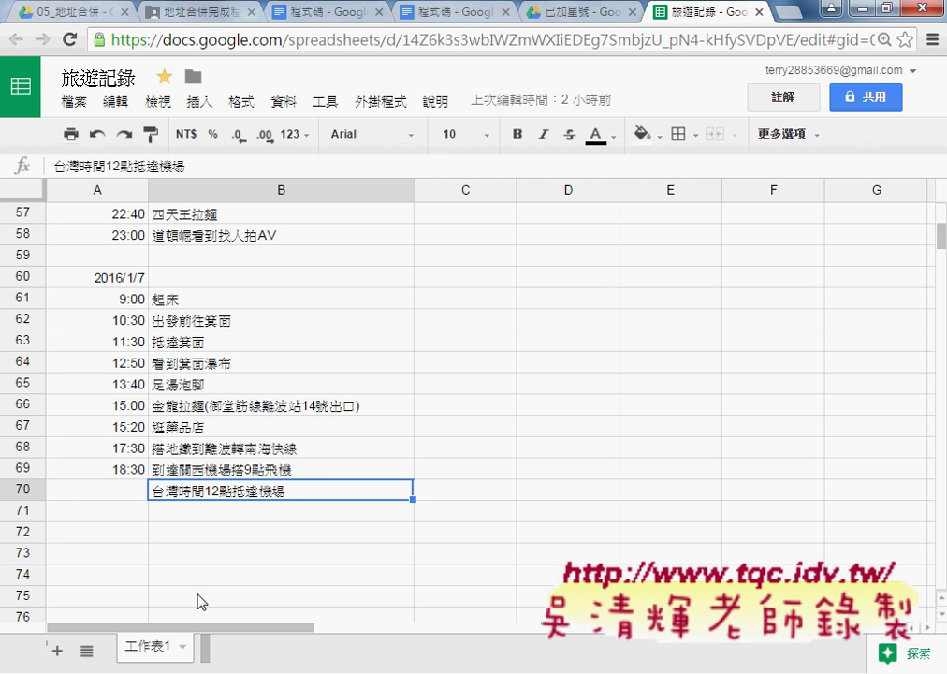
left_click(301, 11)
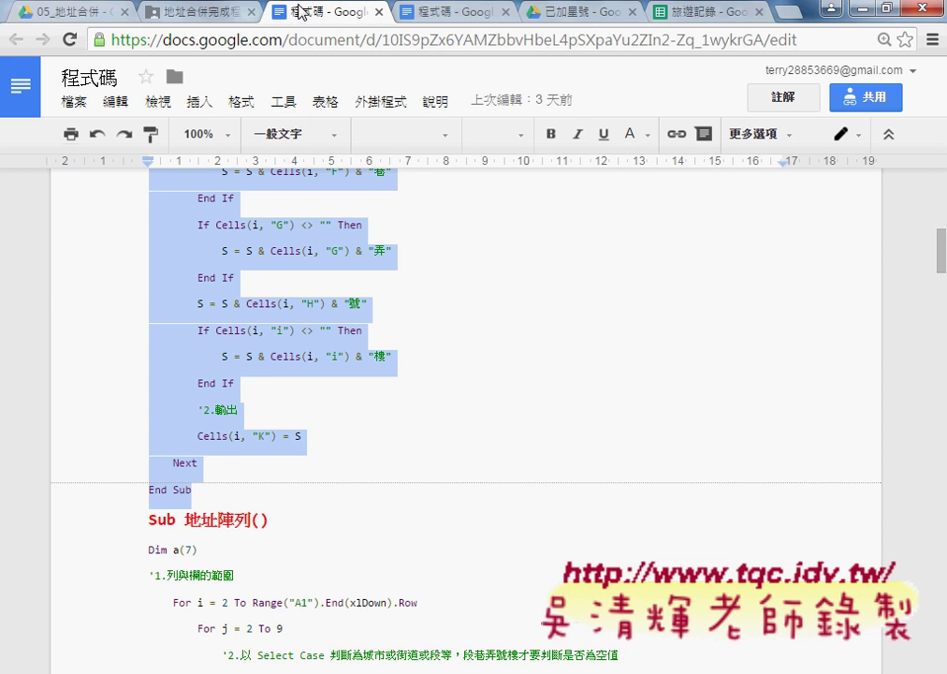
Highlight 陣列 in the sub's name and the Dim a(7) array declaration.
scroll(292, 280, "down", 3)
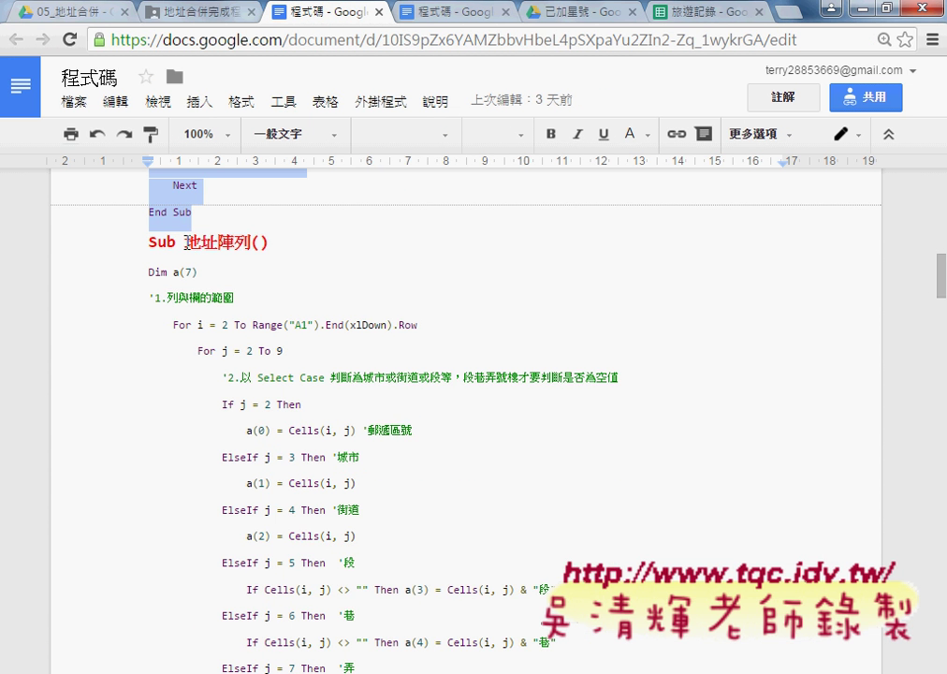
left_click(234, 242)
double_click(233, 241)
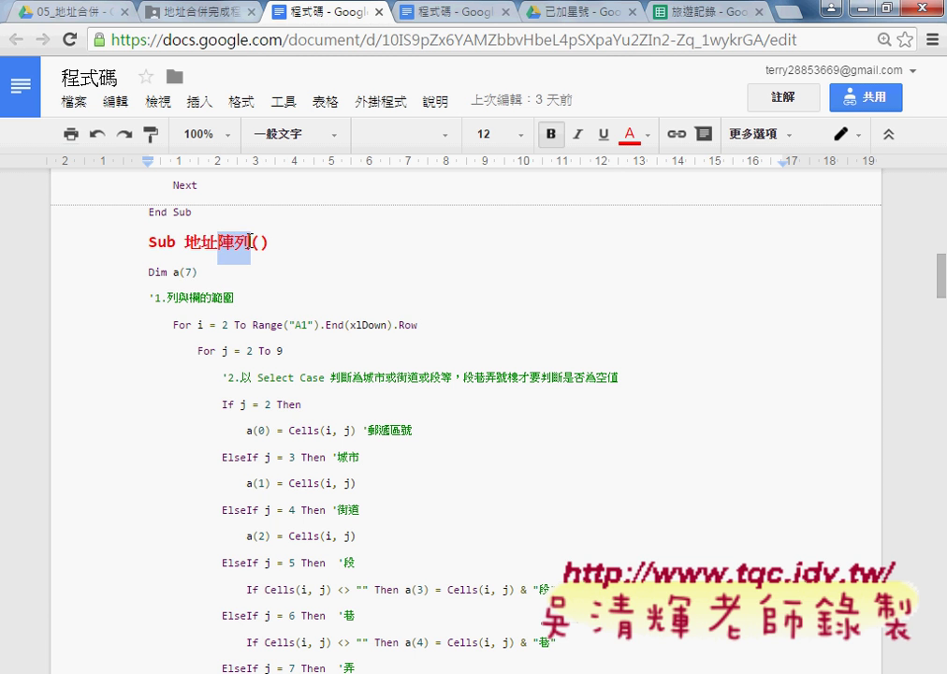
left_click_drag(197, 272, 142, 272)
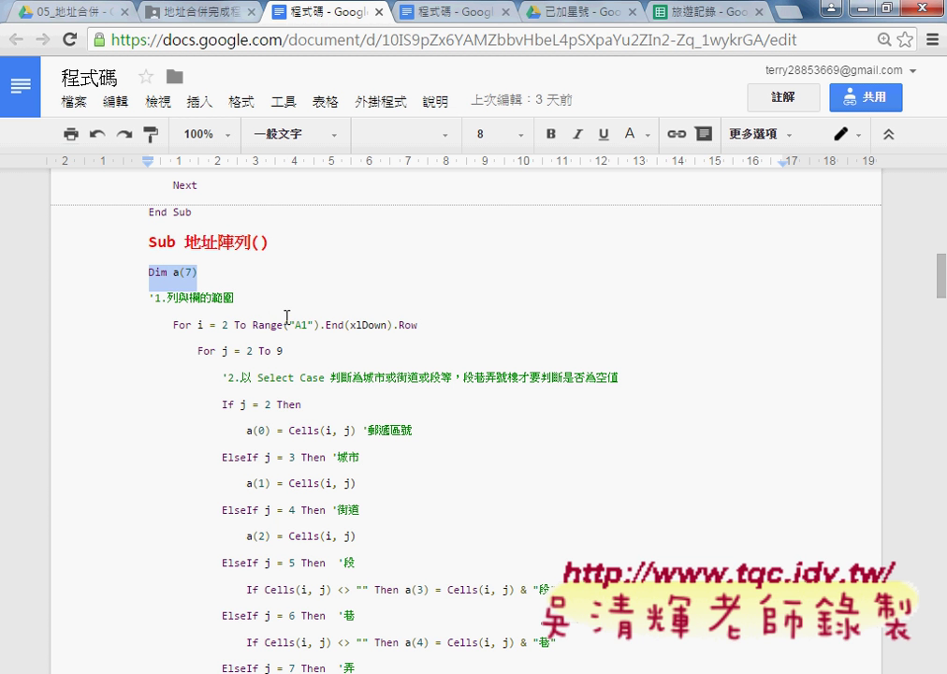
Scroll through the document's VBA subs, selecting a passage of code along the way.
scroll(287, 317, "down", 1)
scroll(286, 316, "down", 2)
scroll(286, 317, "down", 2)
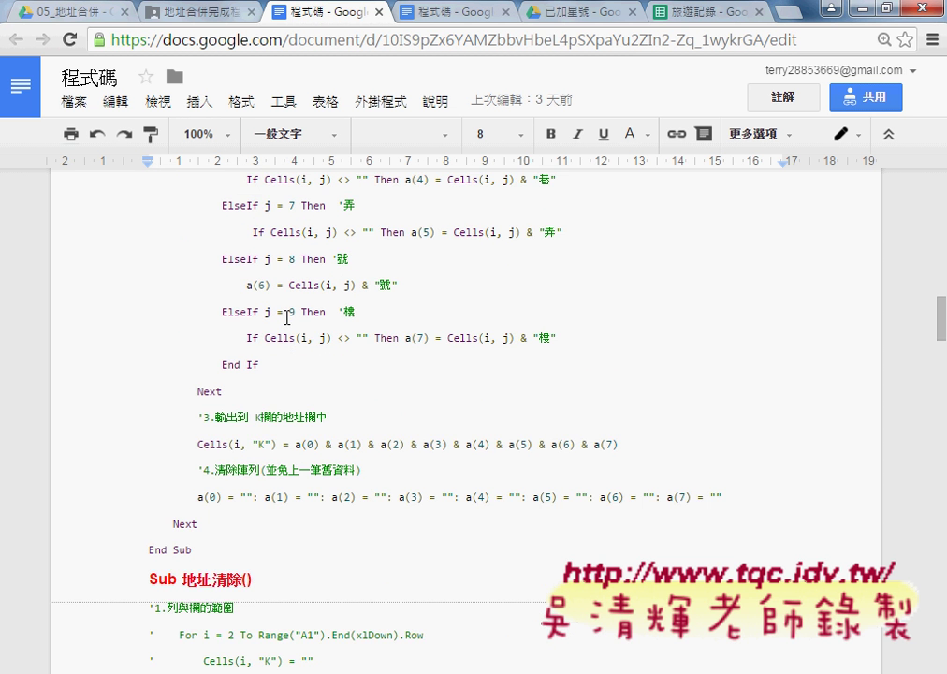
scroll(287, 317, "up", 3)
scroll(287, 318, "up", 1)
scroll(287, 318, "up", 3)
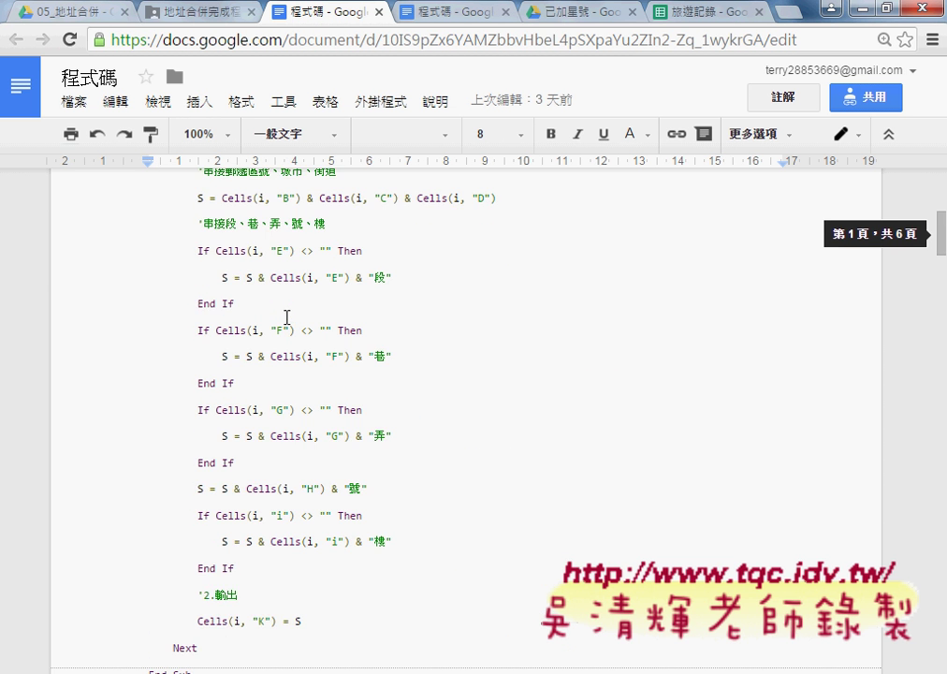
scroll(287, 318, "up", 2)
scroll(281, 323, "up", 1)
scroll(267, 327, "down", 1)
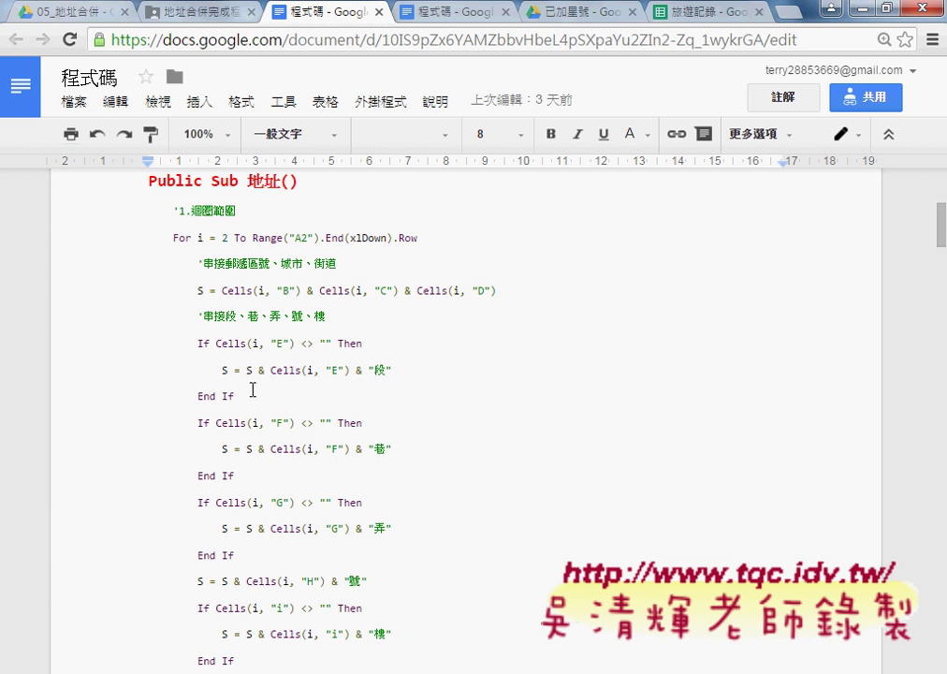
mouse_move(253, 374)
left_mouse_down()
mouse_move(194, 384)
mouse_move(120, 346)
left_mouse_up()
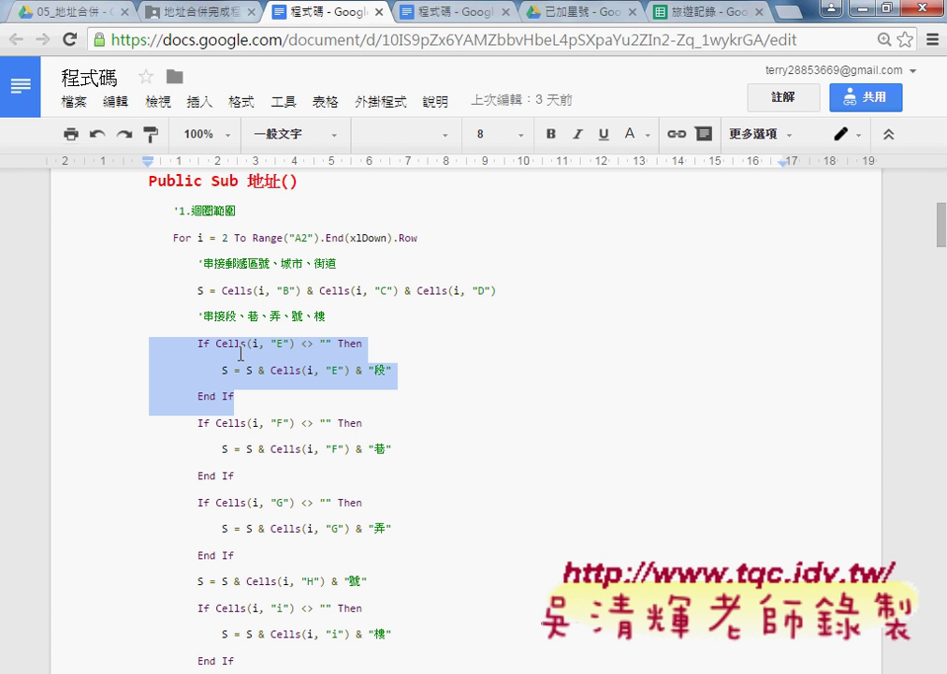
scroll(241, 354, "up", 2)
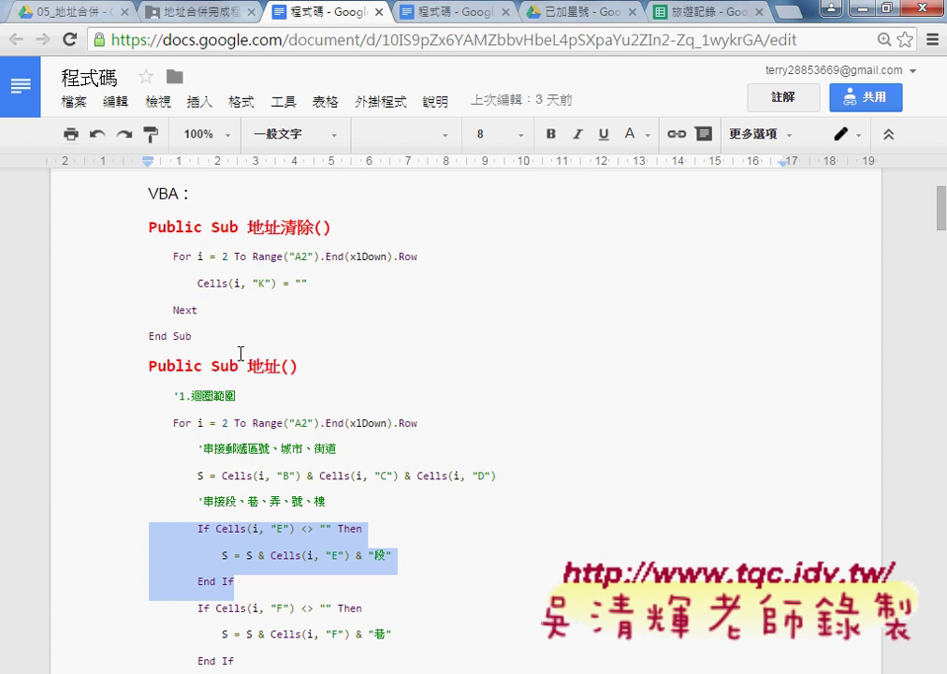
scroll(240, 354, "up", 1)
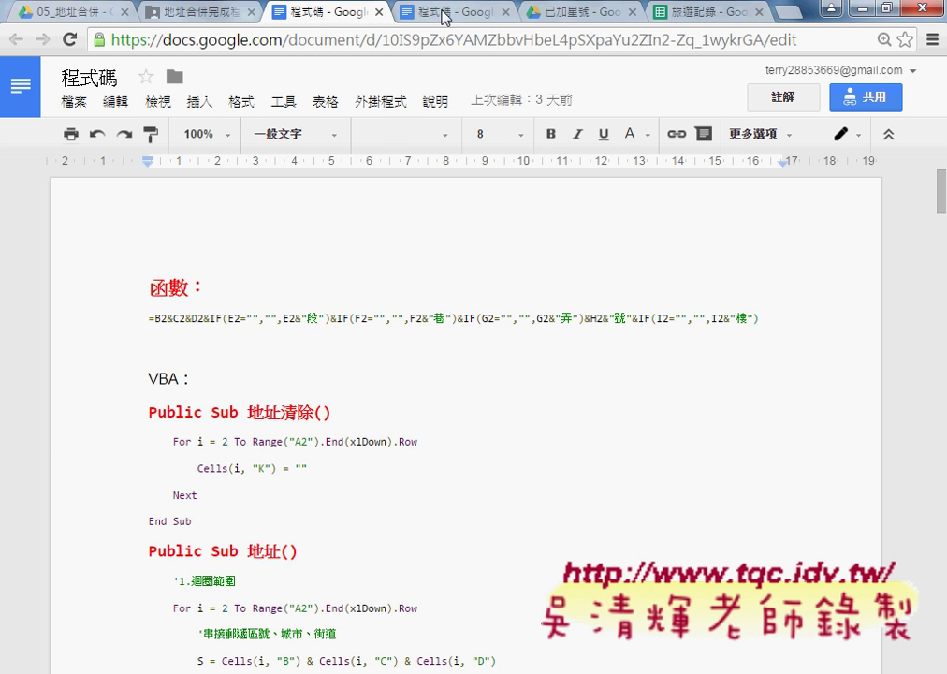
Open the second 程式碼 document and scroll down to highlight IIf in Sub 地址_IIf.
left_click(439, 13)
scroll(385, 296, "up", 1)
scroll(385, 296, "down", 4)
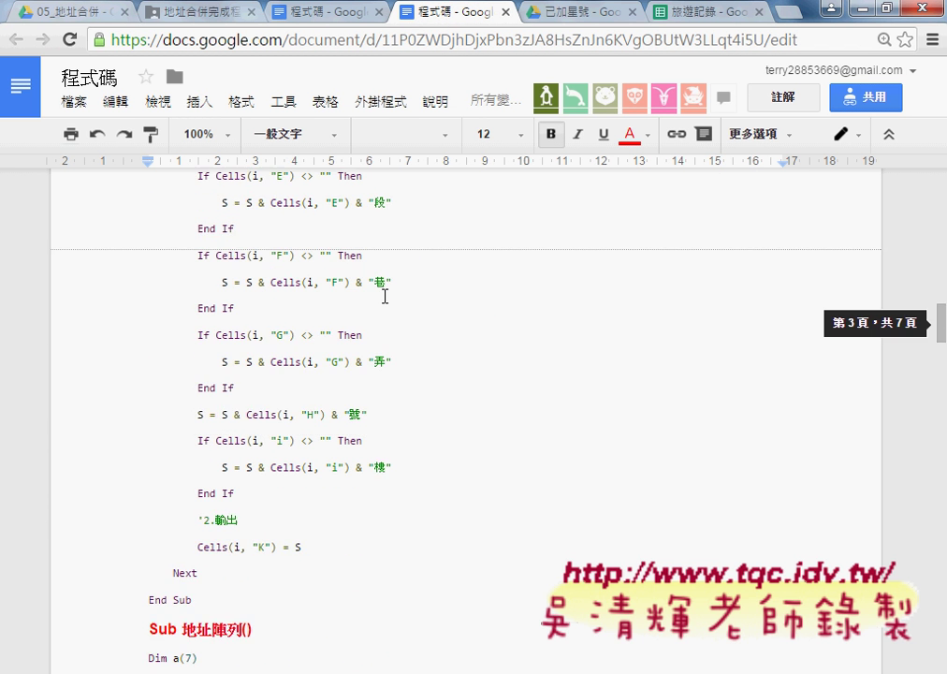
scroll(385, 296, "down", 1)
scroll(385, 295, "down", 2)
scroll(384, 296, "down", 3)
scroll(385, 296, "down", 1)
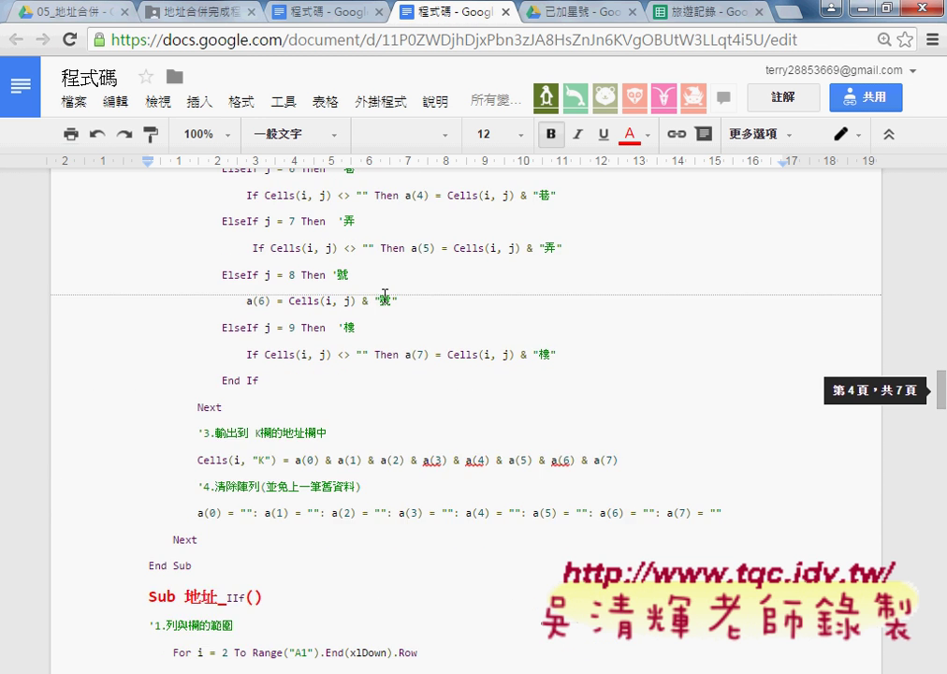
scroll(385, 296, "down", 1)
scroll(385, 296, "down", 2)
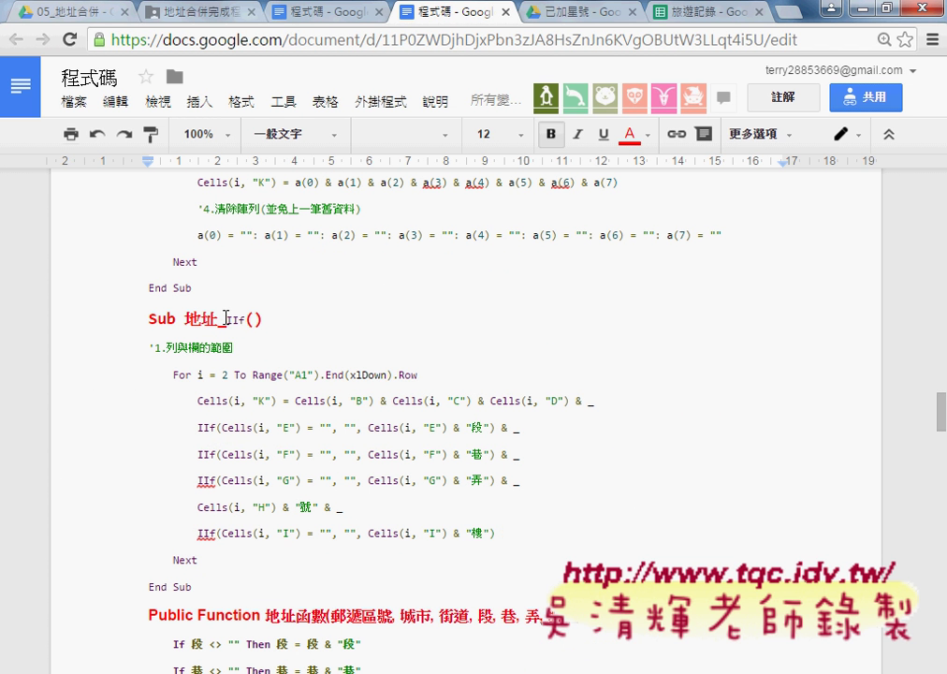
left_click_drag(227, 319, 245, 320)
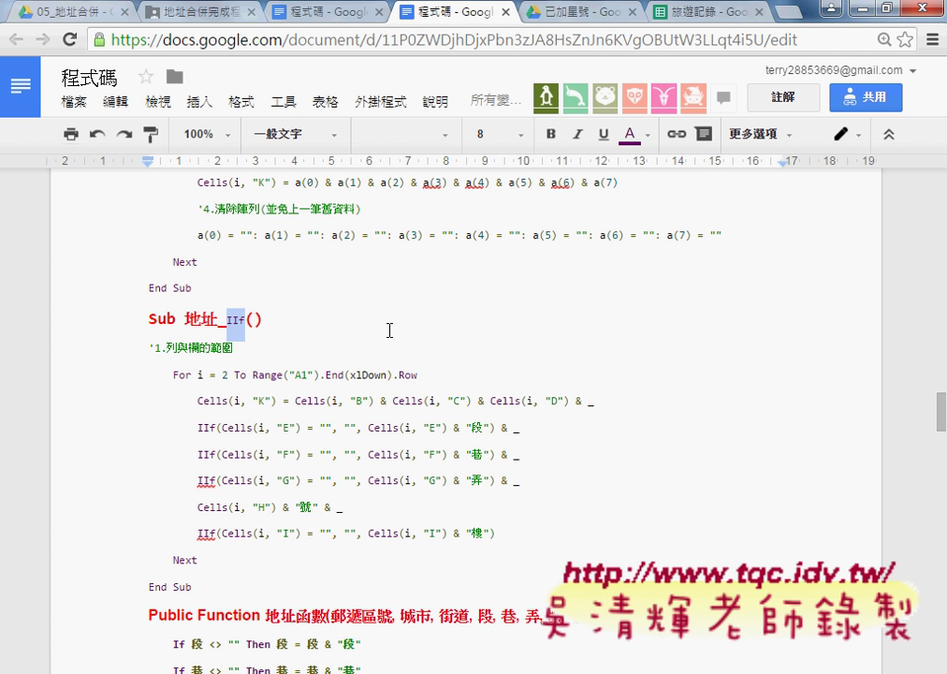
Highlight the 段 IIf expression, its empty-column-E test and its true value, then scroll back up.
left_click_drag(195, 428, 501, 437)
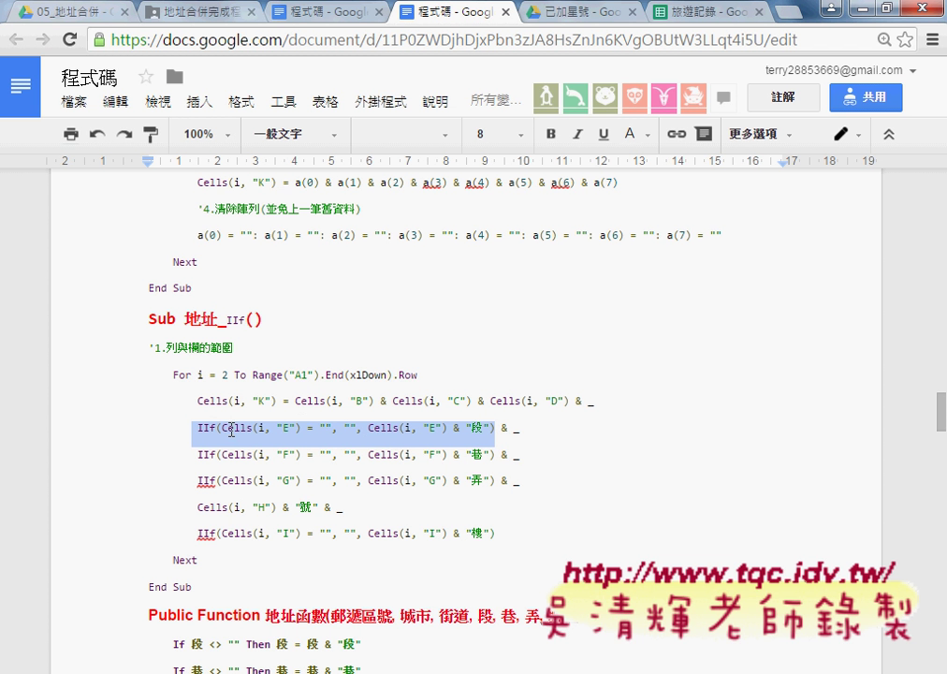
left_click(276, 429)
left_click_drag(331, 428, 225, 435)
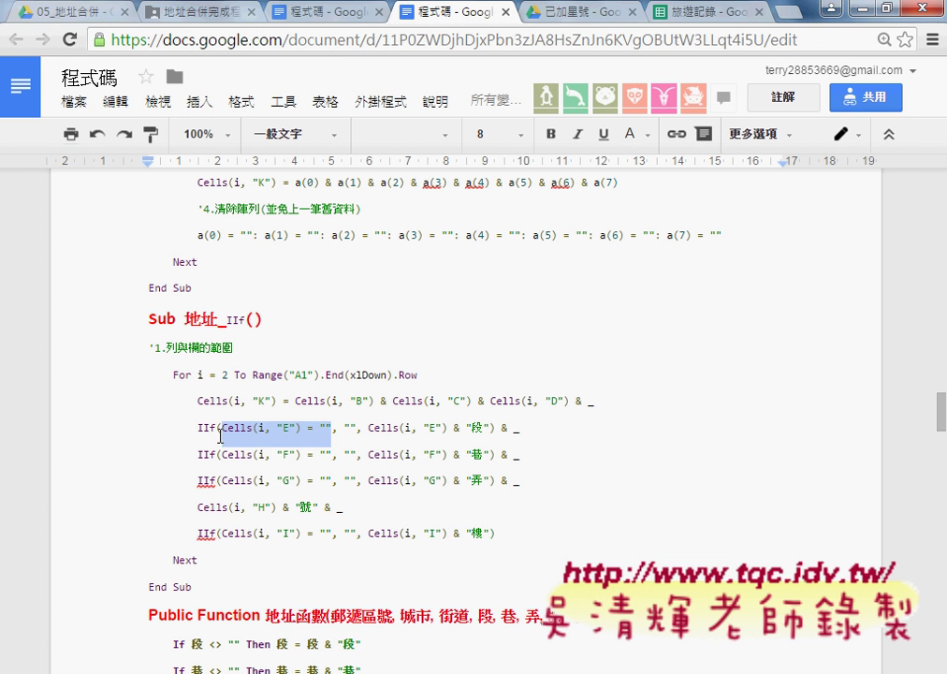
left_click_drag(369, 428, 497, 429)
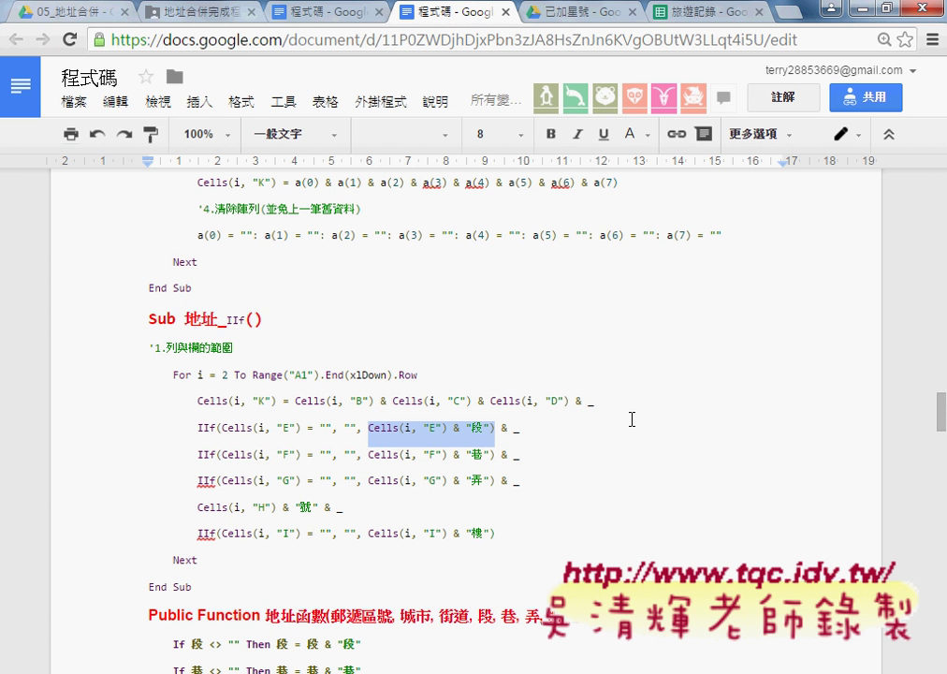
scroll(631, 419, "up", 1)
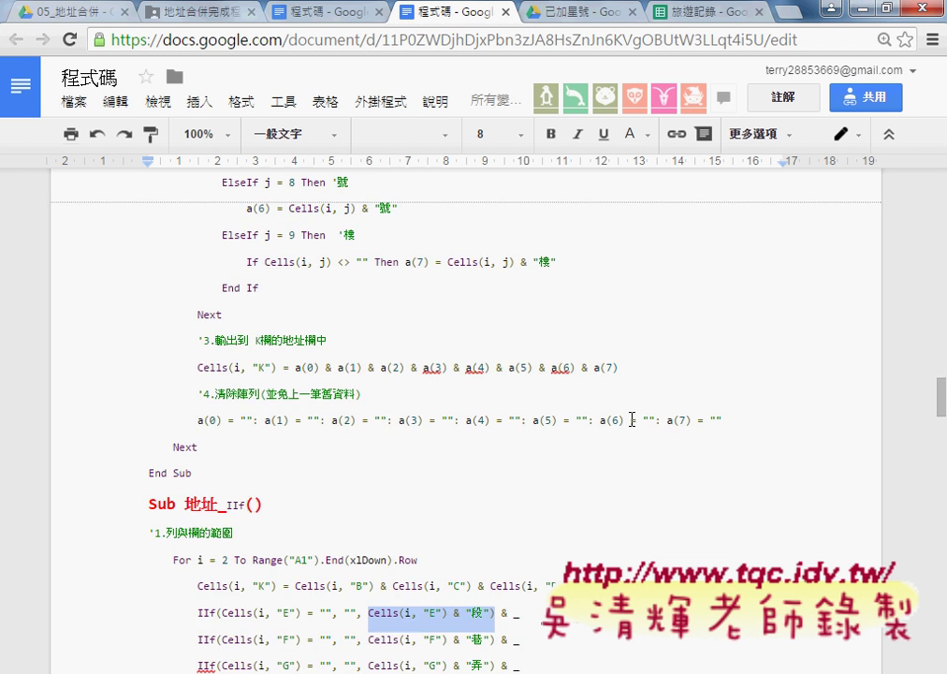
scroll(632, 419, "up", 4)
scroll(632, 419, "up", 3)
scroll(632, 419, "up", 1)
scroll(632, 419, "up", 2)
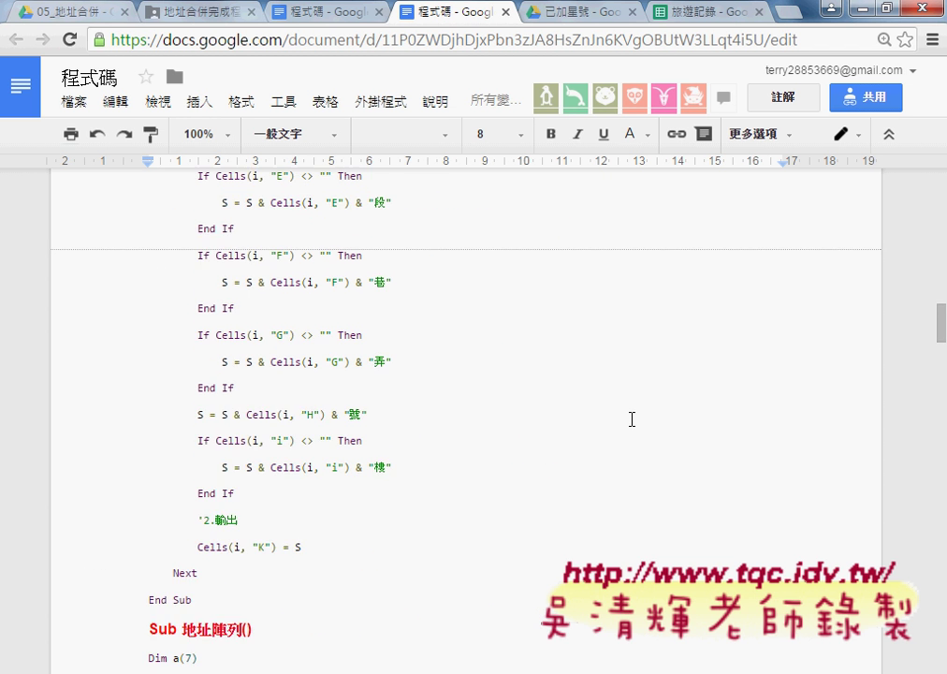
scroll(631, 420, "up", 1)
scroll(632, 419, "up", 1)
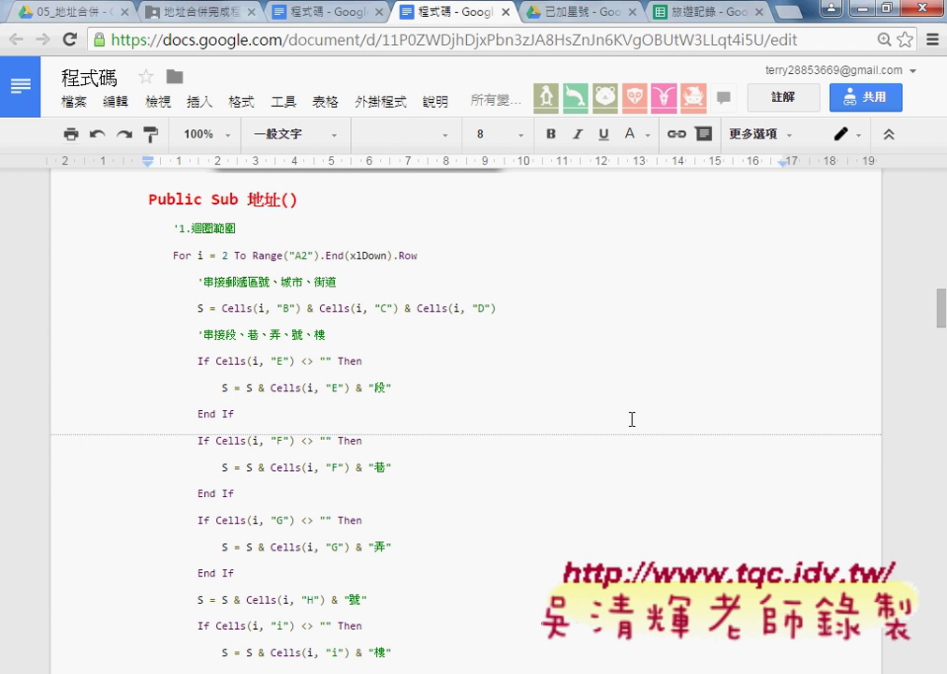